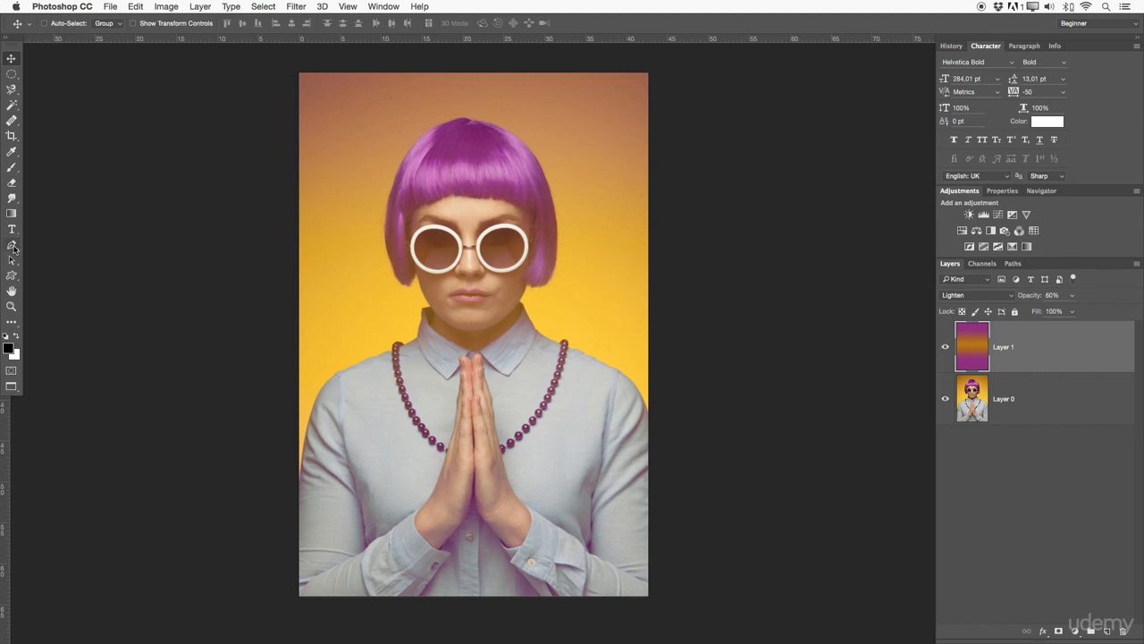
Step: Draw a loose freehand path around the hair and across the sunglasses with the Freeform Pen tool
{"action": "left_click", "coordinate": [12, 245]}
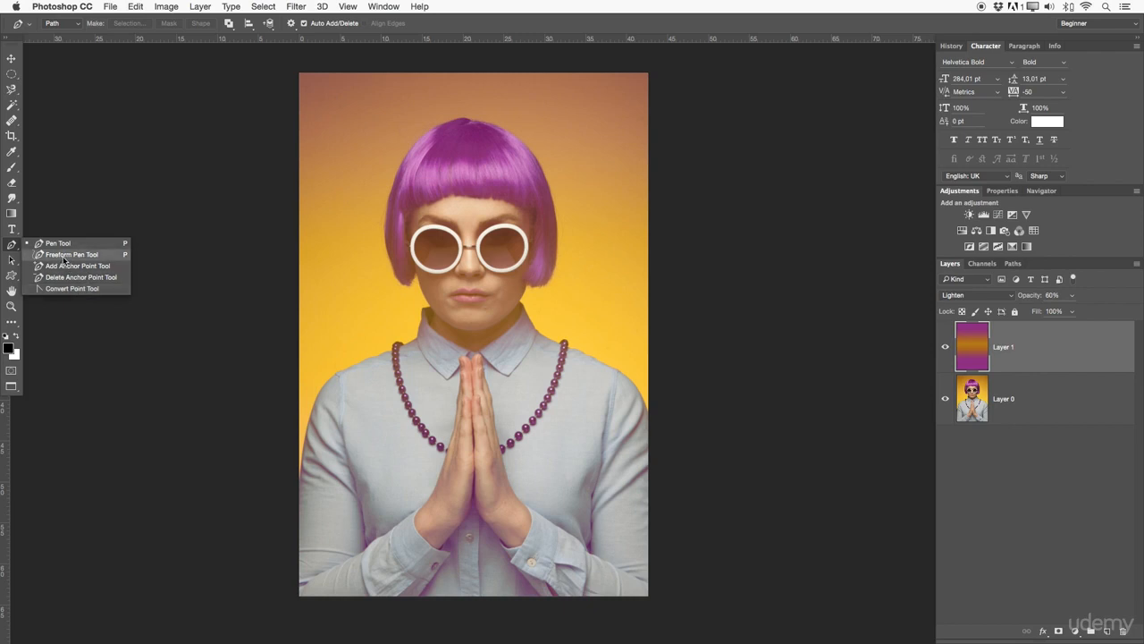
{"action": "left_click", "coordinate": [65, 257]}
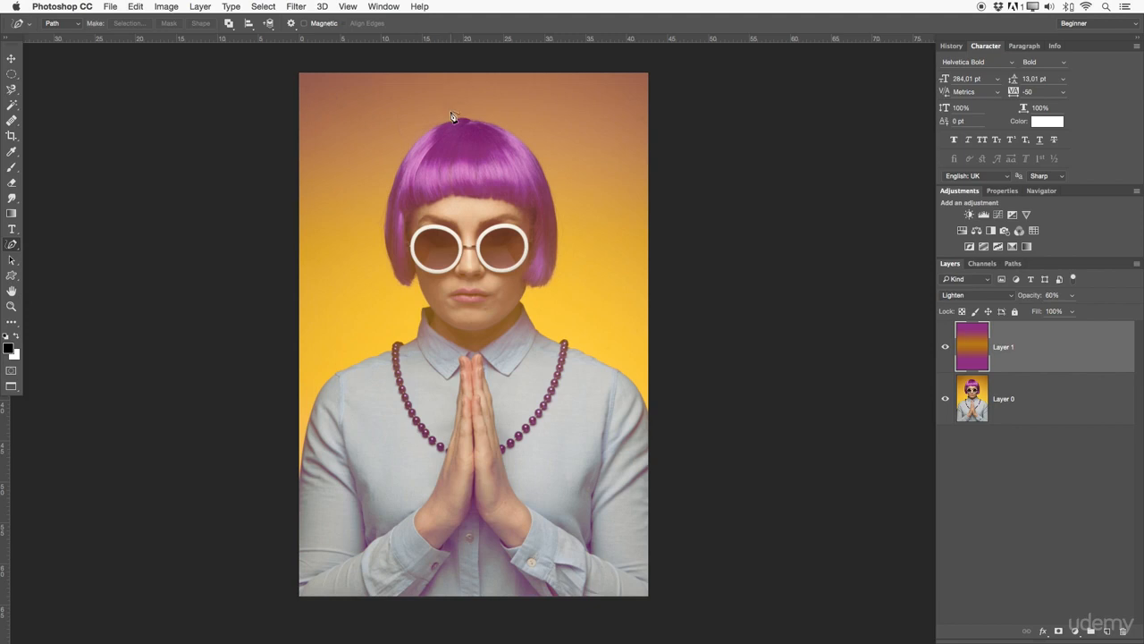
{"action": "mouse_move", "coordinate": [455, 123]}
{"action": "left_mouse_down"}
{"action": "mouse_move", "coordinate": [428, 115]}
{"action": "mouse_move", "coordinate": [412, 137]}
{"action": "mouse_move", "coordinate": [429, 147]}
{"action": "mouse_move", "coordinate": [379, 206]}
{"action": "mouse_move", "coordinate": [396, 267]}
{"action": "mouse_move", "coordinate": [472, 259]}
{"action": "mouse_move", "coordinate": [479, 235]}
{"action": "mouse_move", "coordinate": [494, 259]}
{"action": "mouse_move", "coordinate": [553, 241]}
{"action": "mouse_move", "coordinate": [516, 200]}
{"action": "mouse_move", "coordinate": [519, 165]}
{"action": "mouse_move", "coordinate": [561, 190]}
{"action": "mouse_move", "coordinate": [587, 150]}
{"action": "mouse_move", "coordinate": [499, 127]}
{"action": "mouse_move", "coordinate": [533, 92]}
{"action": "mouse_move", "coordinate": [474, 114]}
{"action": "mouse_move", "coordinate": [470, 94]}
{"action": "mouse_move", "coordinate": [453, 92]}
{"action": "mouse_move", "coordinate": [456, 120]}
{"action": "left_mouse_up"}
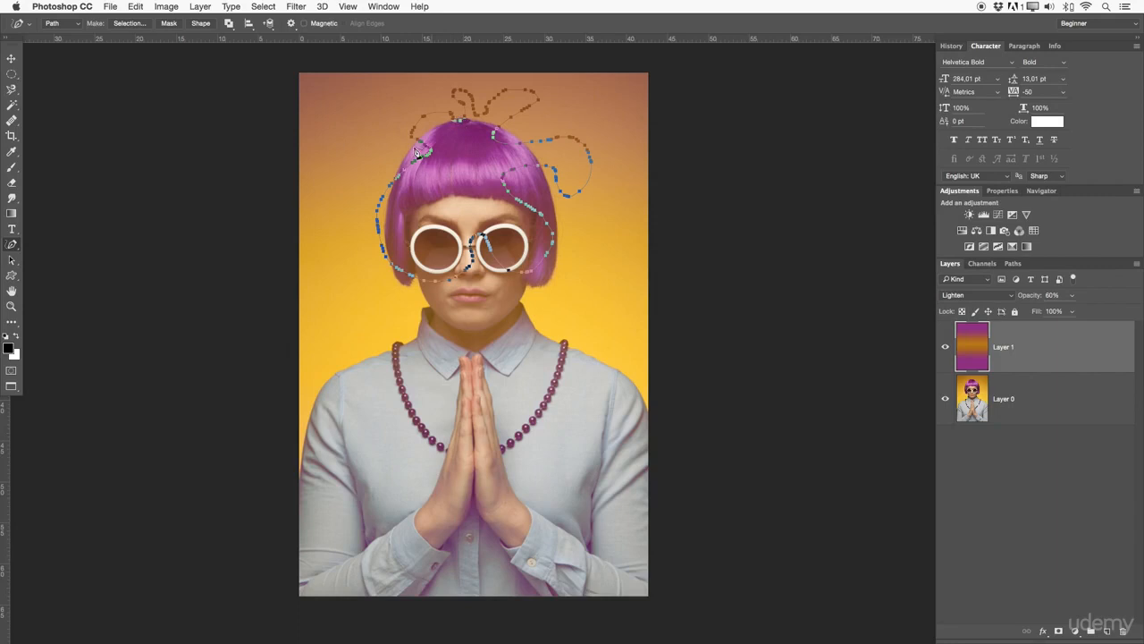
Step: Examine the freehand path's anchor points around the glasses and hair up close, and dismiss the path
{"action": "key", "text": "z"}
{"action": "left_click_drag", "start_coordinate": [498, 220], "coordinate": [565, 228]}
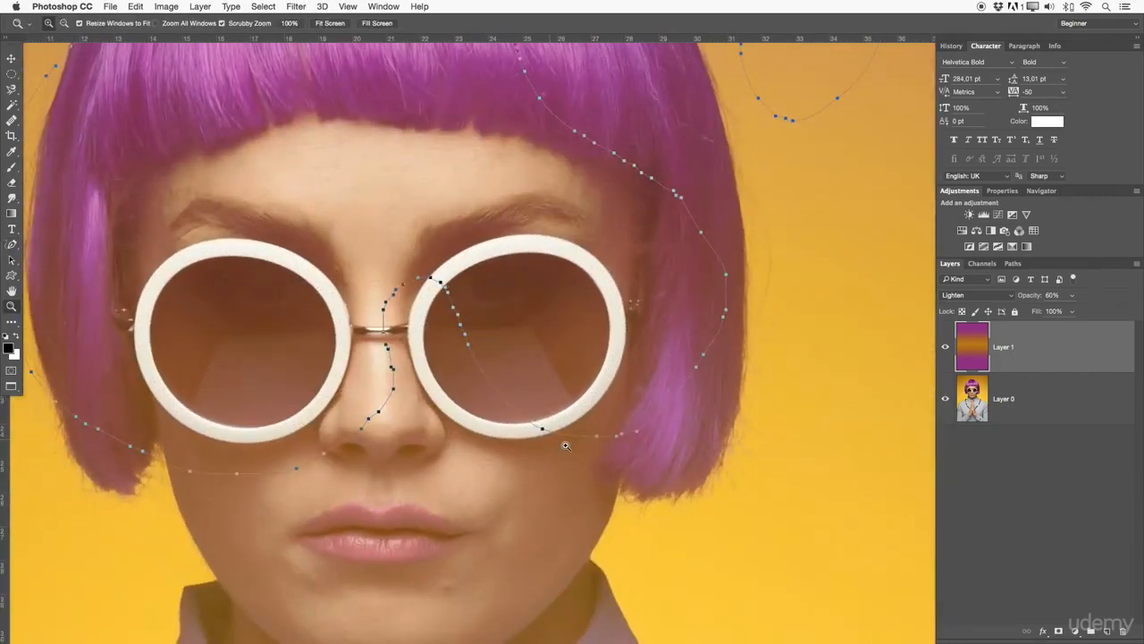
{"action": "left_click_drag", "start_coordinate": [675, 128], "coordinate": [755, 304]}
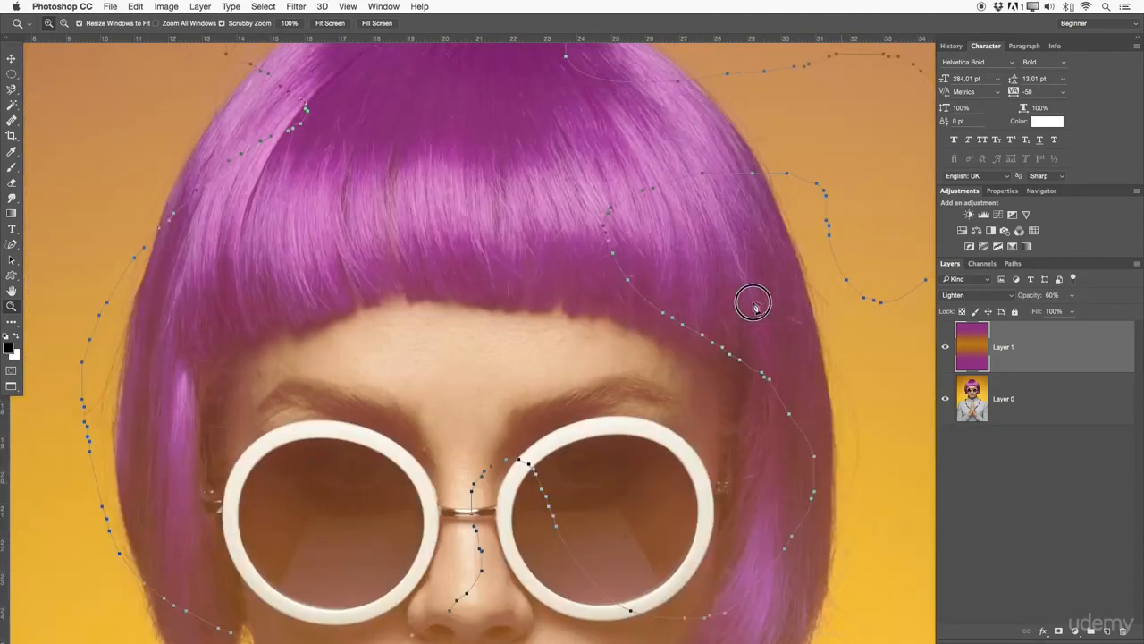
{"action": "left_click_drag", "start_coordinate": [483, 176], "coordinate": [539, 310]}
{"action": "left_click_drag", "start_coordinate": [353, 257], "coordinate": [360, 254]}
{"action": "left_click_drag", "start_coordinate": [436, 321], "coordinate": [395, 316]}
{"action": "left_click_drag", "start_coordinate": [527, 301], "coordinate": [491, 297]}
{"action": "left_click_drag", "start_coordinate": [497, 315], "coordinate": [519, 257]}
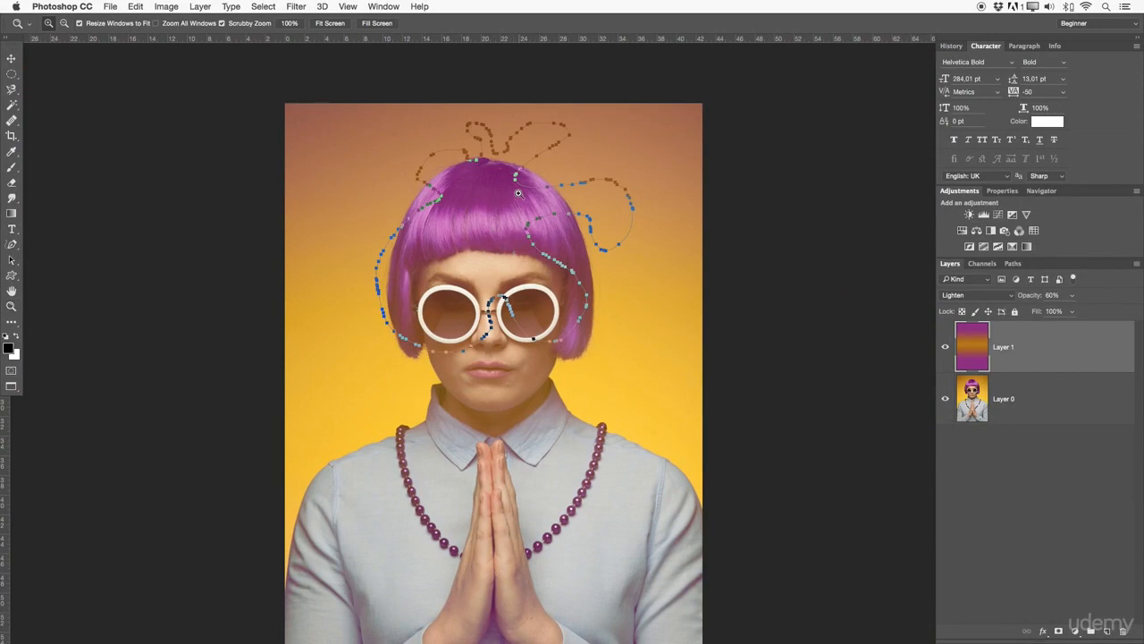
{"action": "key", "text": "p"}
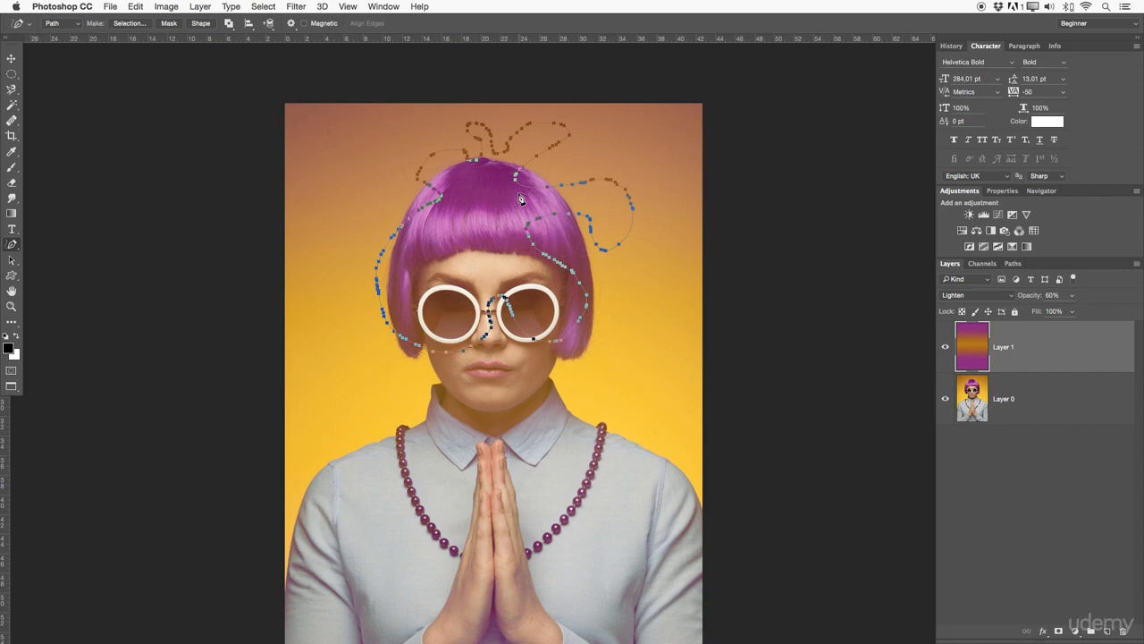
{"action": "key", "text": "Escape"}
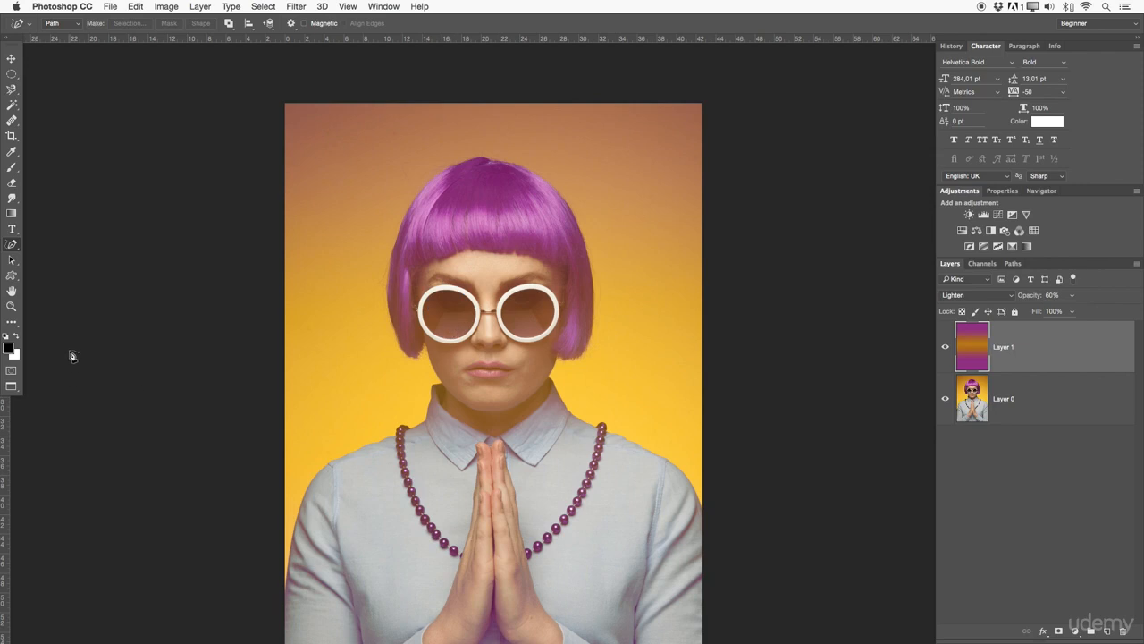
Step: Draw a closed four-sided black shape about 501 × 512 px beside the hair with the Pen tool in Shape mode
{"action": "right_click", "coordinate": [11, 245]}
{"action": "left_click", "coordinate": [43, 244]}
{"action": "left_click", "coordinate": [72, 29]}
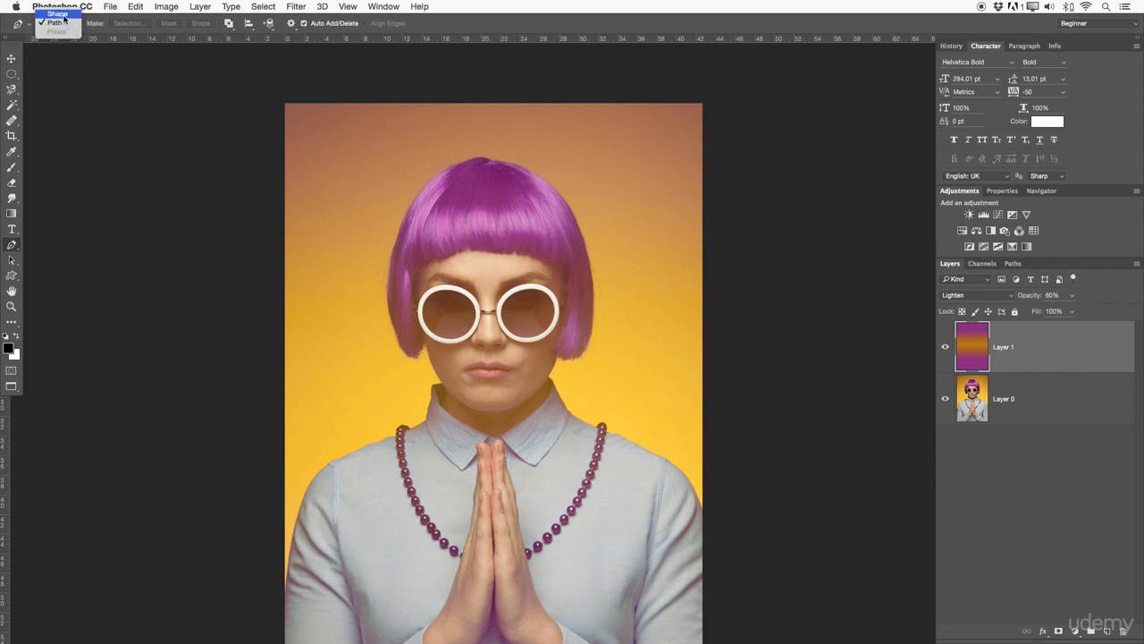
{"action": "left_click", "coordinate": [61, 15]}
{"action": "left_click", "coordinate": [340, 135]}
{"action": "left_click", "coordinate": [343, 188]}
{"action": "left_click", "coordinate": [374, 182]}
{"action": "left_click", "coordinate": [388, 140]}
{"action": "left_click", "coordinate": [340, 136]}
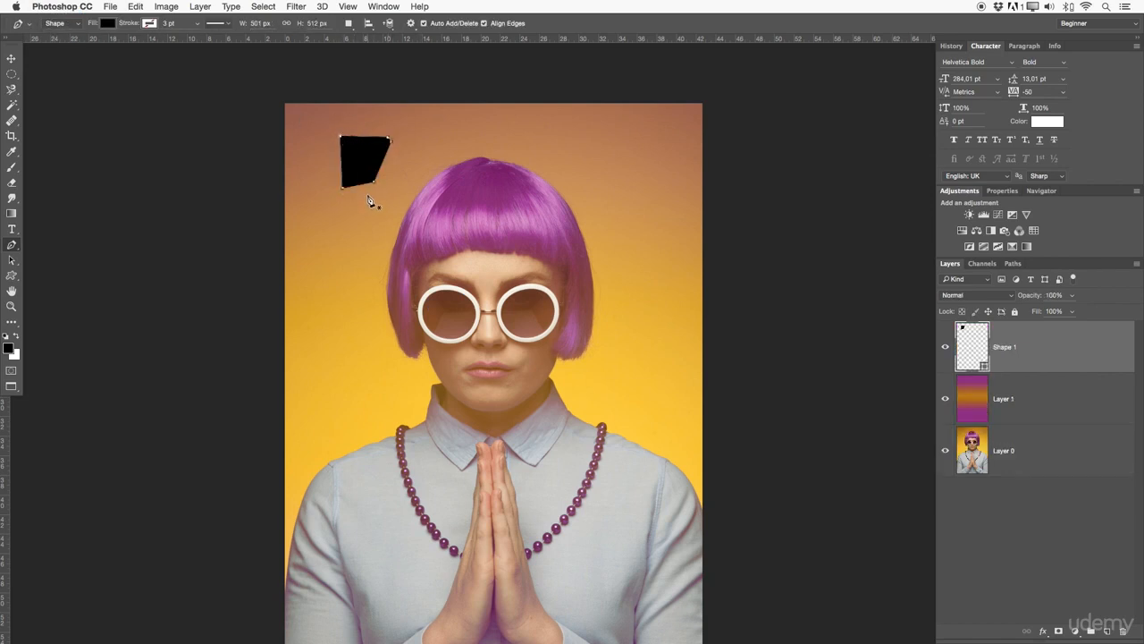
Step: Revert the document history to Drag Anchor Points, removing the black four-sided shape
{"action": "left_click", "coordinate": [951, 46]}
{"action": "left_click", "coordinate": [965, 182]}
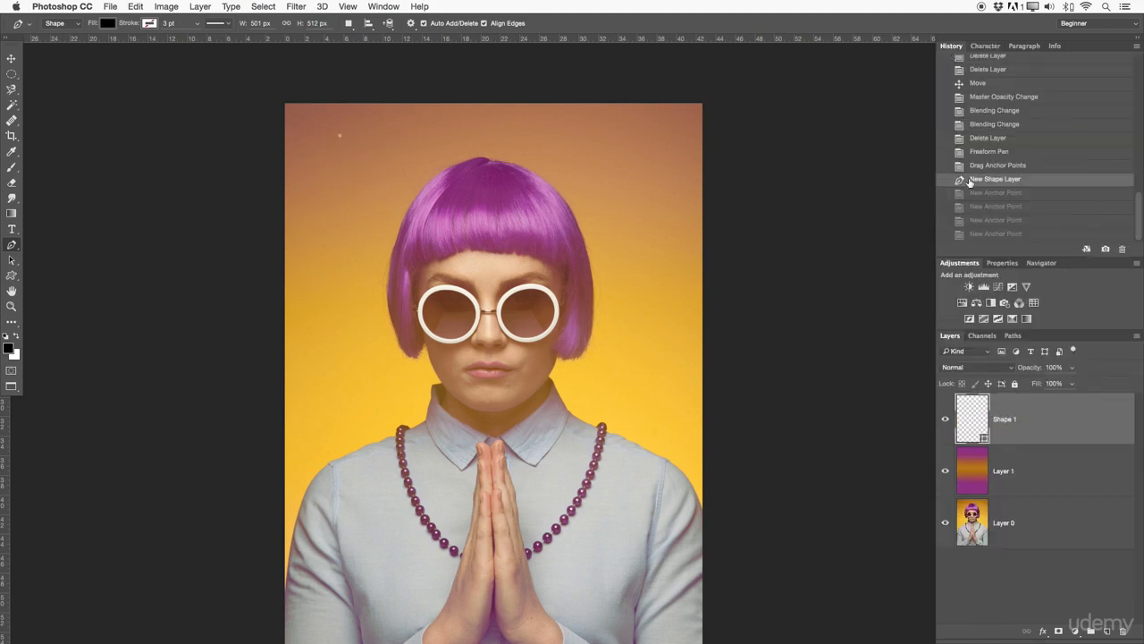
{"action": "left_click", "coordinate": [967, 167]}
{"action": "key", "text": "Escape"}
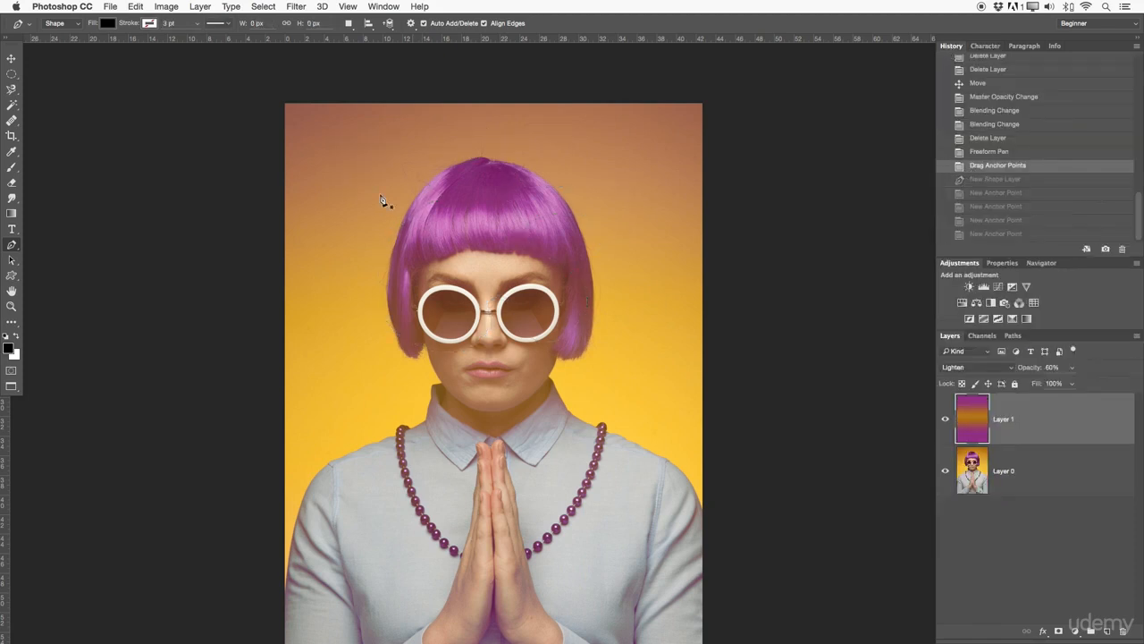
Step: Set the Pen tool's shape fill to none and switch its mode from Shape to Path
{"action": "left_click", "coordinate": [66, 25]}
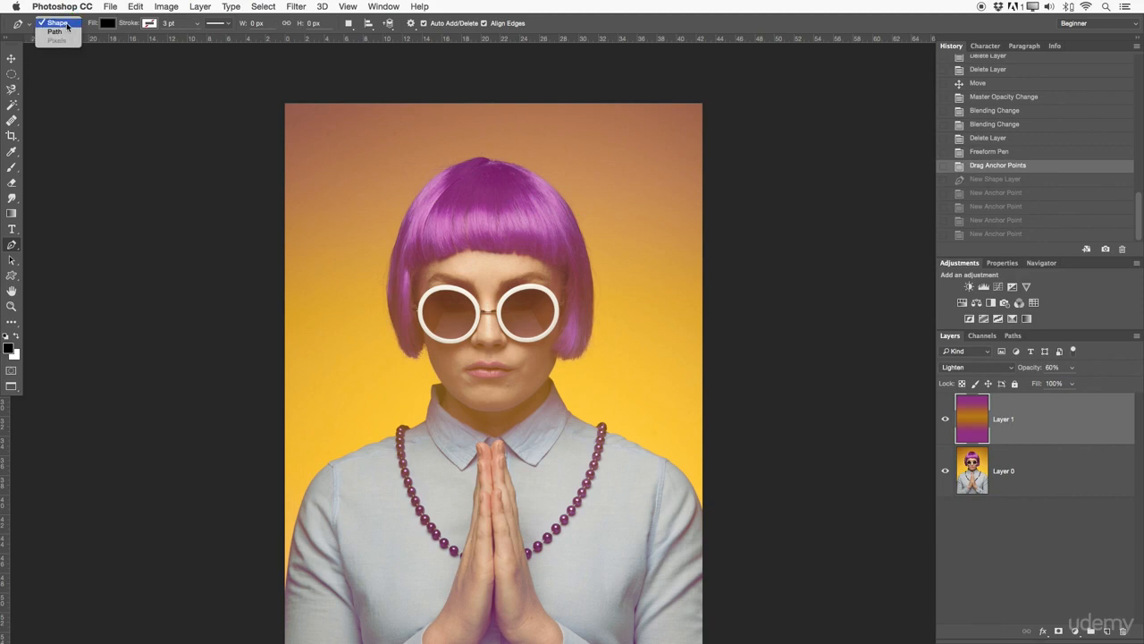
{"action": "left_click", "coordinate": [65, 25]}
{"action": "left_click", "coordinate": [108, 24]}
{"action": "left_click", "coordinate": [58, 46]}
{"action": "left_click", "coordinate": [103, 25]}
{"action": "left_click", "coordinate": [68, 26]}
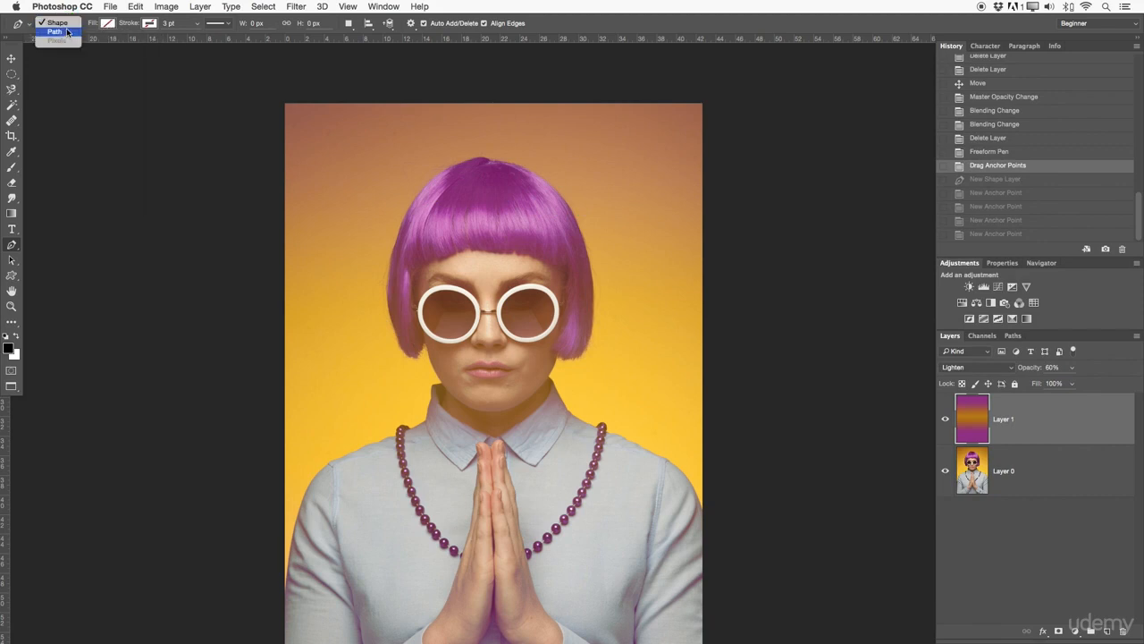
{"action": "left_click", "coordinate": [66, 36]}
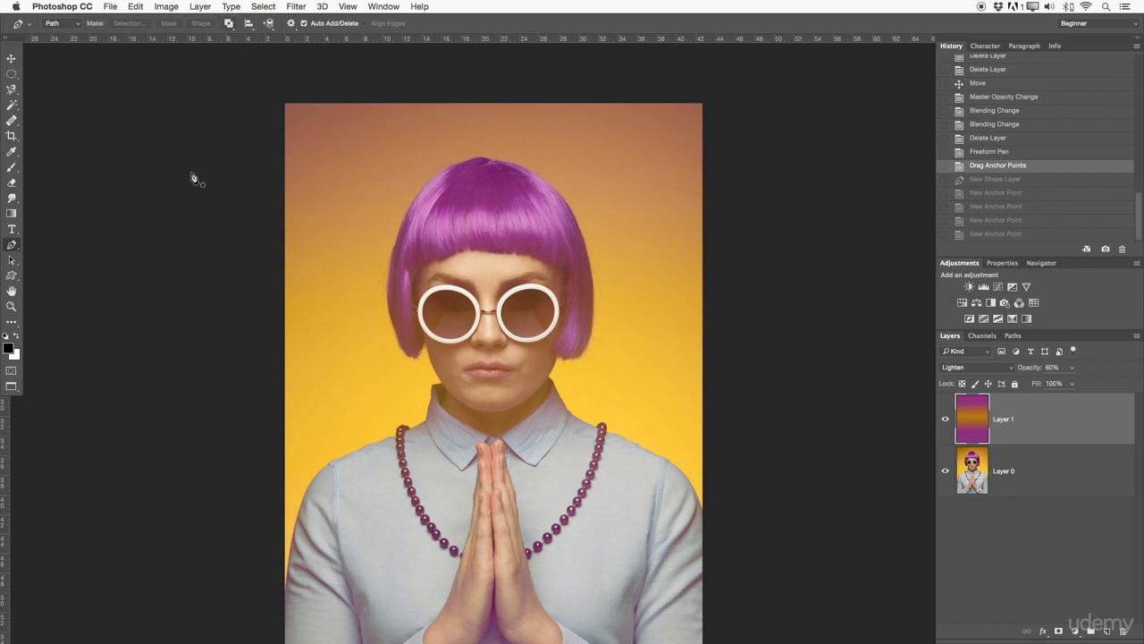
{"action": "left_click", "coordinate": [12, 244]}
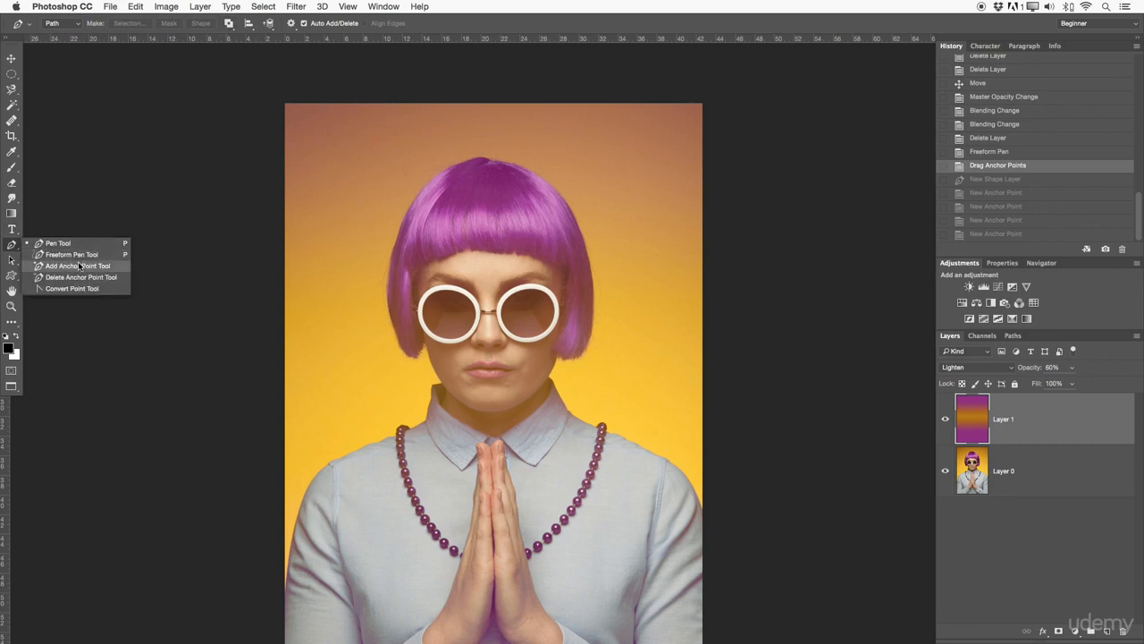
{"action": "left_click", "coordinate": [439, 26]}
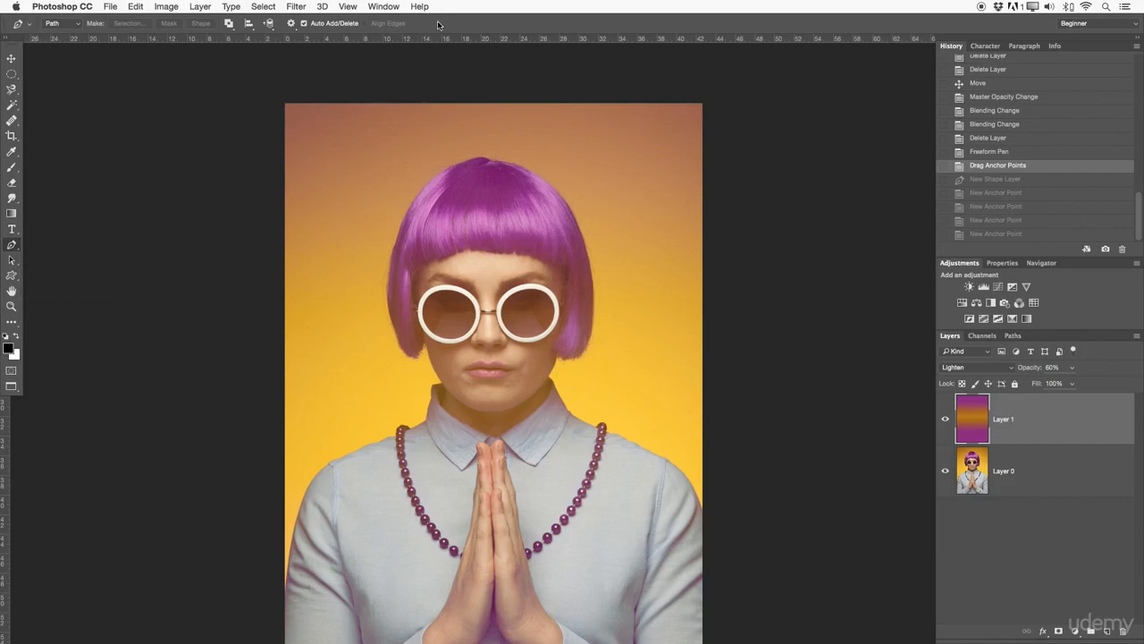
Step: Start a new Pen tool path with an anchor point on the upper inner rim of the left lens
{"action": "key", "text": "z"}
{"action": "left_click_drag", "start_coordinate": [493, 255], "coordinate": [561, 124]}
{"action": "left_click_drag", "start_coordinate": [451, 304], "coordinate": [544, 283]}
{"action": "left_click_drag", "start_coordinate": [619, 245], "coordinate": [606, 263]}
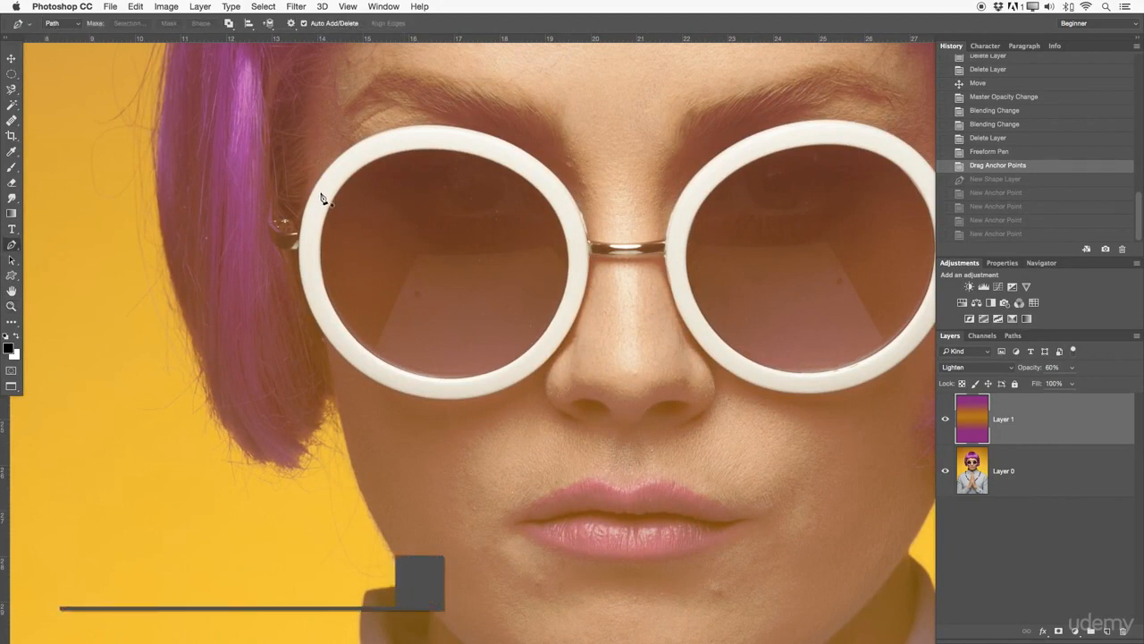
{"action": "left_click_drag", "start_coordinate": [330, 189], "coordinate": [384, 172]}
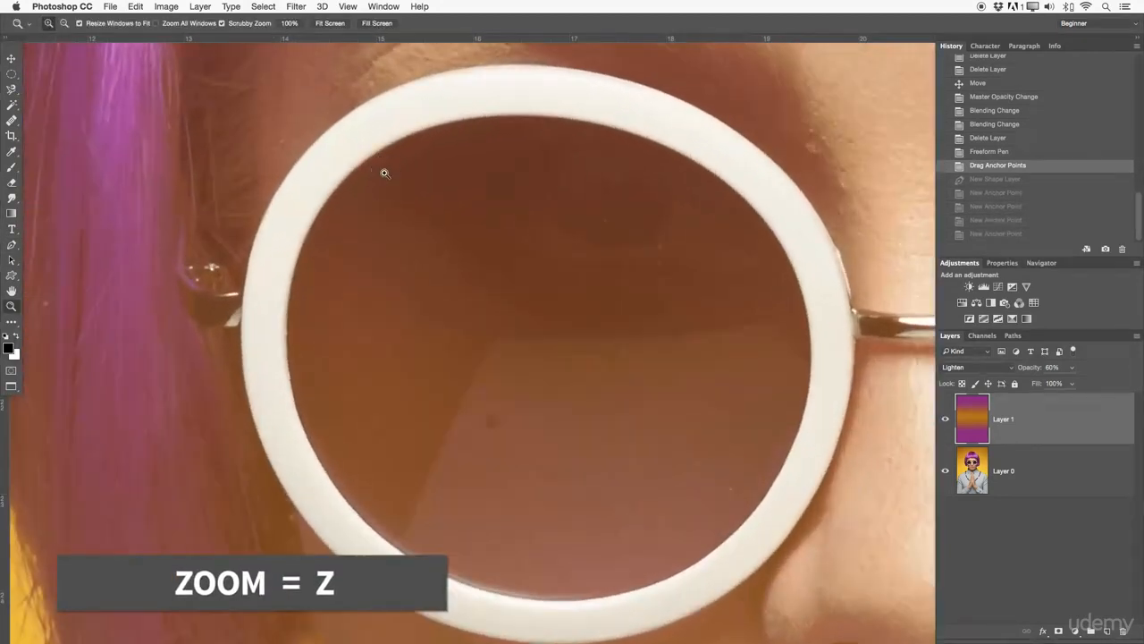
{"action": "key", "text": "p"}
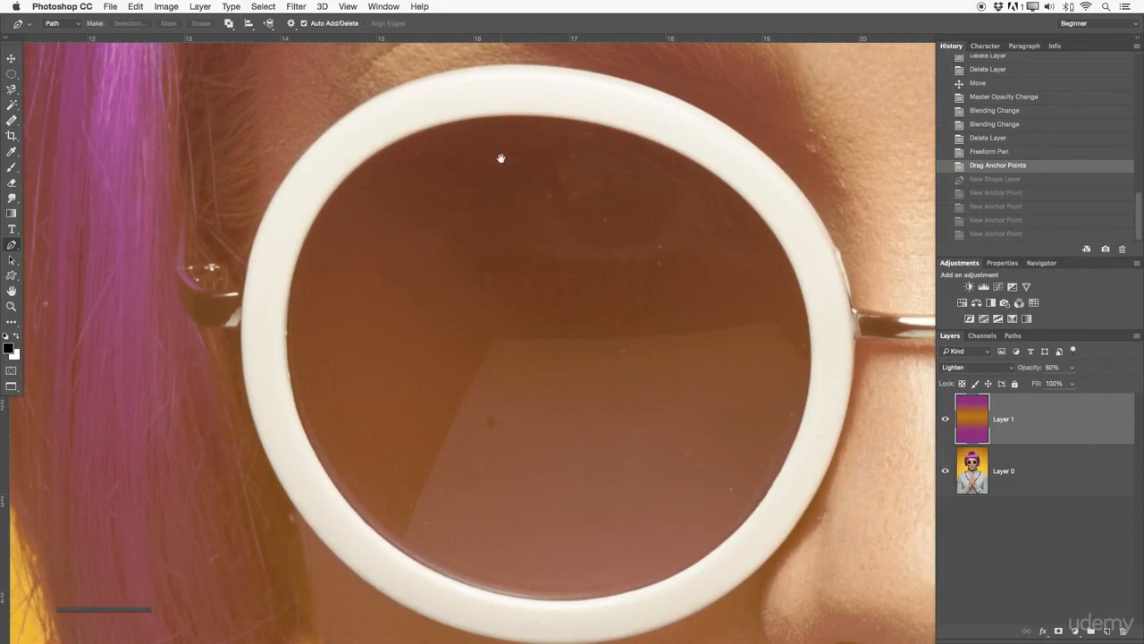
{"action": "left_click_drag", "start_coordinate": [501, 158], "coordinate": [513, 50]}
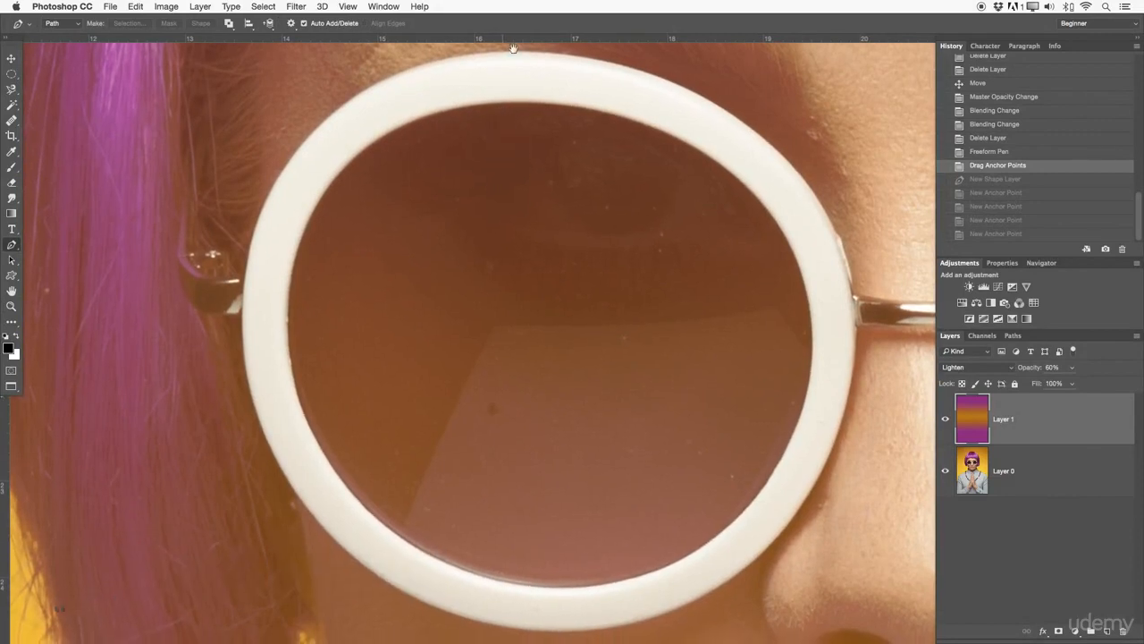
{"action": "left_click", "coordinate": [519, 105]}
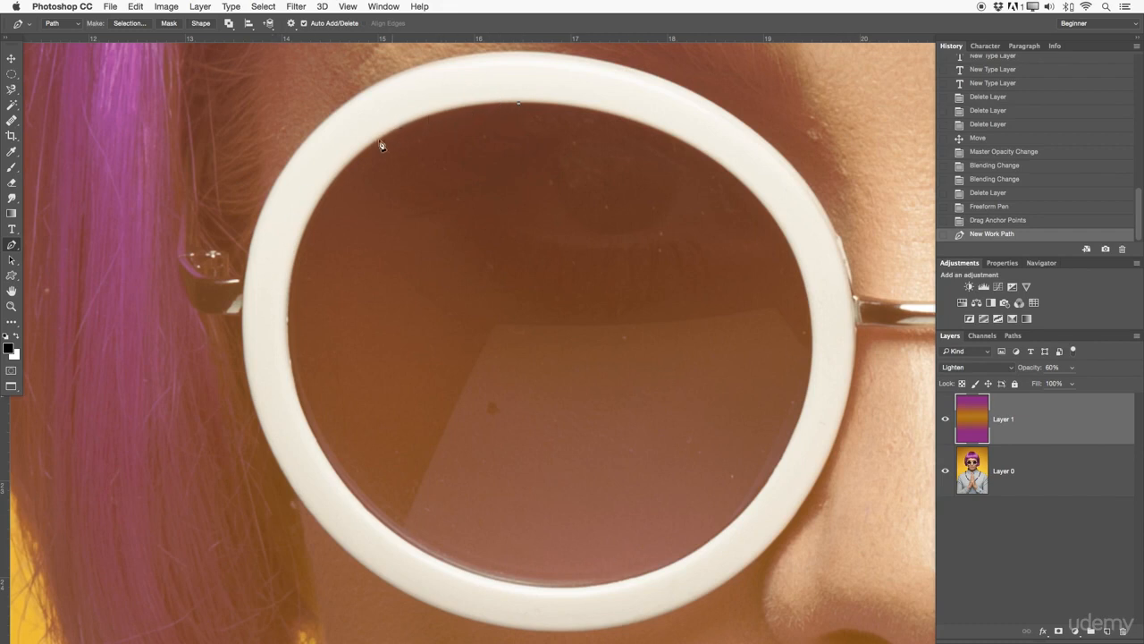
Step: Undo a trial straight segment and add a curved anchor point on the left lens's upper-left inner rim, with handles following the rim
{"action": "left_click", "coordinate": [349, 167]}
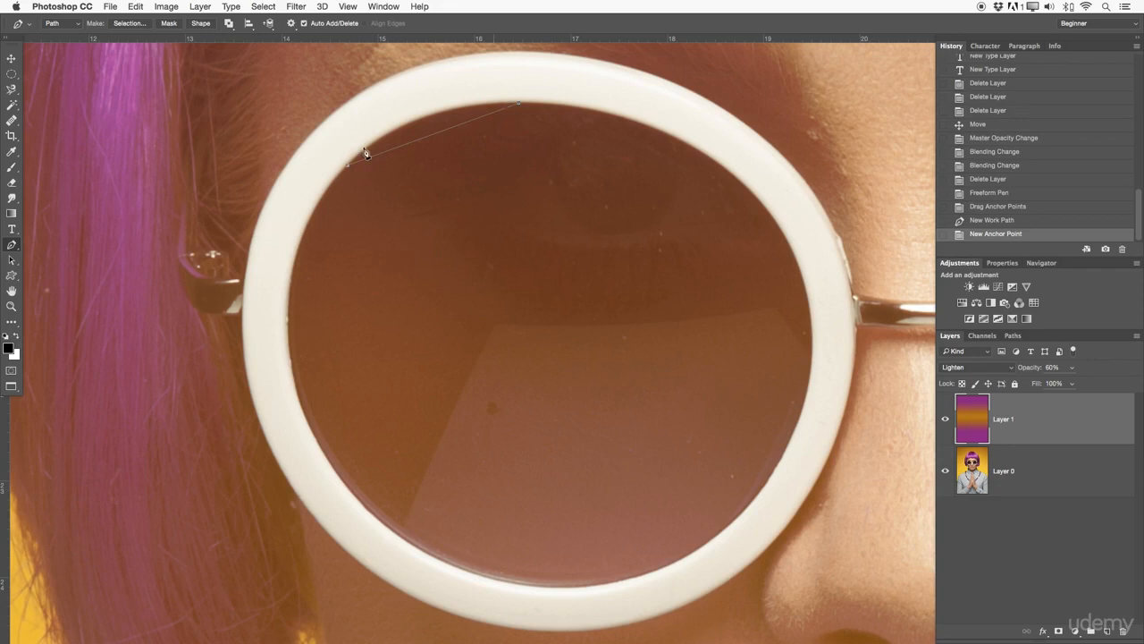
{"action": "key", "text": "super+z"}
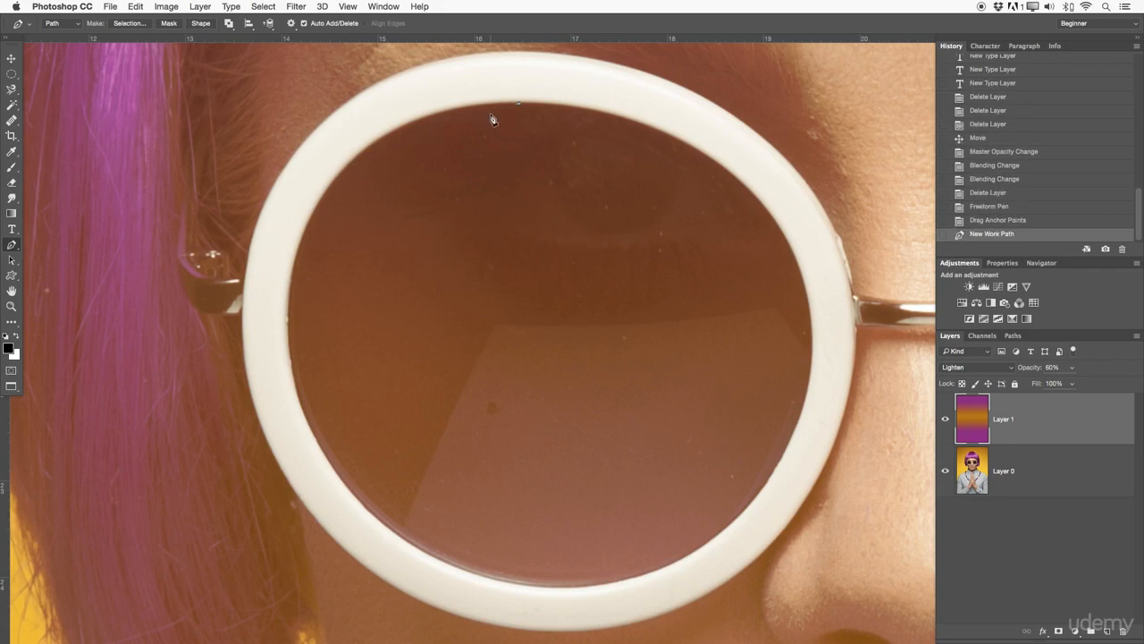
{"action": "left_click", "coordinate": [352, 163]}
{"action": "left_click_drag", "start_coordinate": [352, 163], "coordinate": [294, 226]}
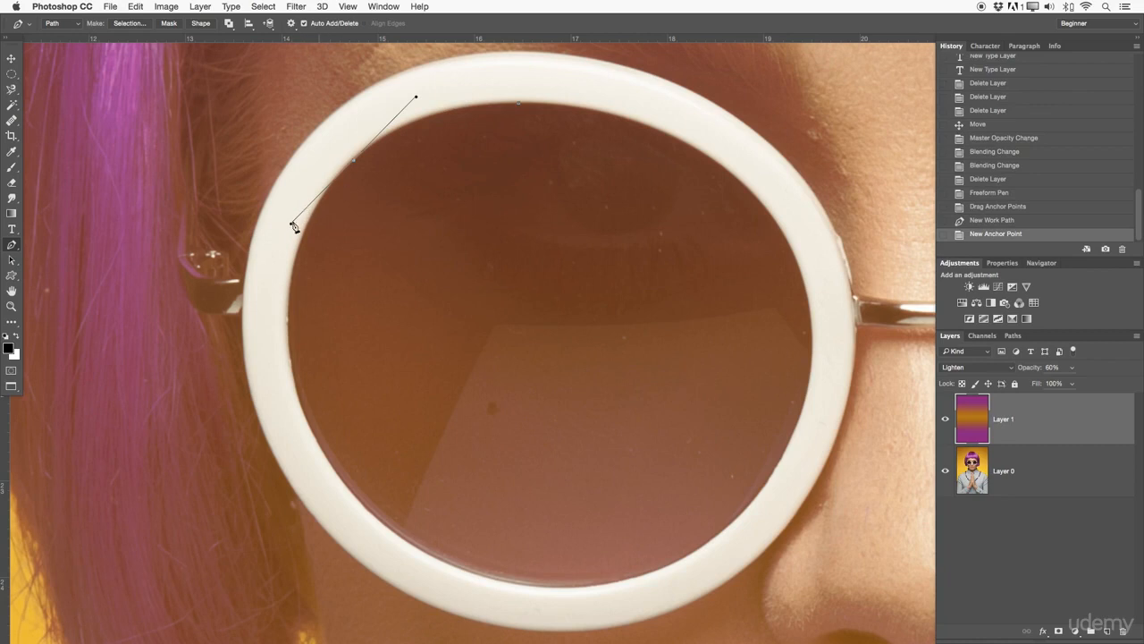
Step: Try a second curved segment down to the left lens's left inner rim and revert it
{"action": "left_click", "coordinate": [294, 380]}
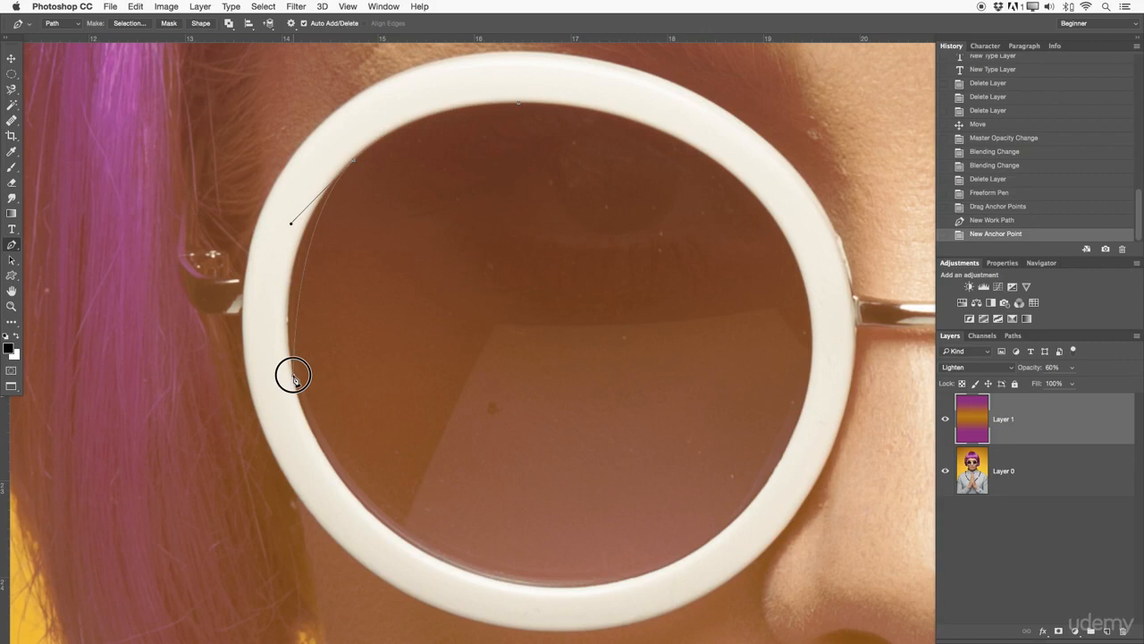
{"action": "left_click_drag", "start_coordinate": [294, 379], "coordinate": [323, 433]}
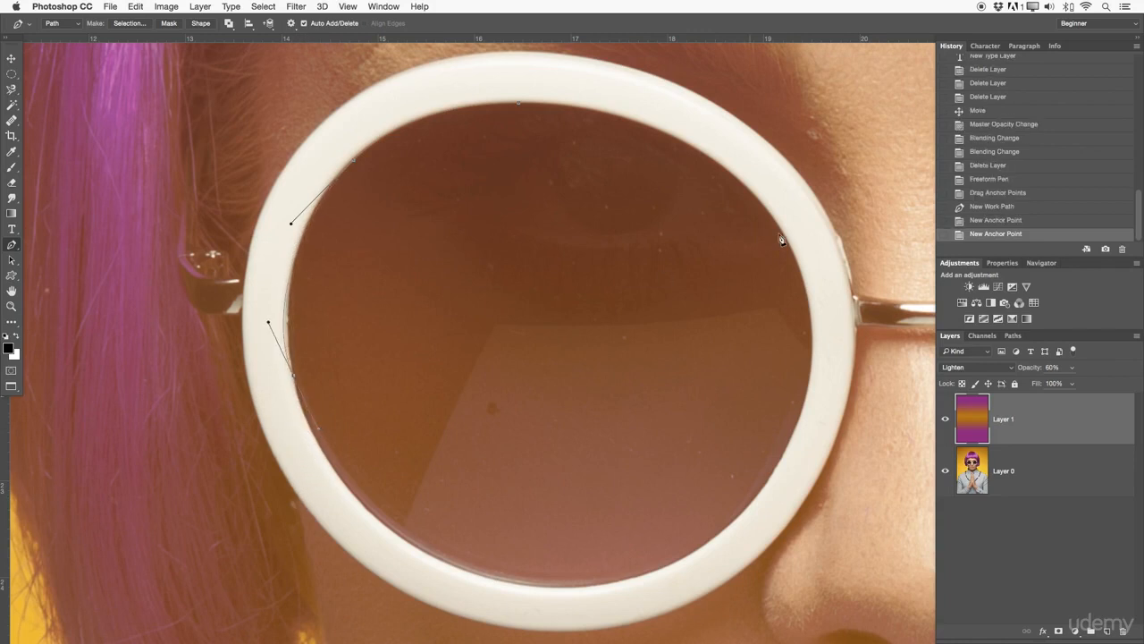
{"action": "left_click", "coordinate": [973, 220]}
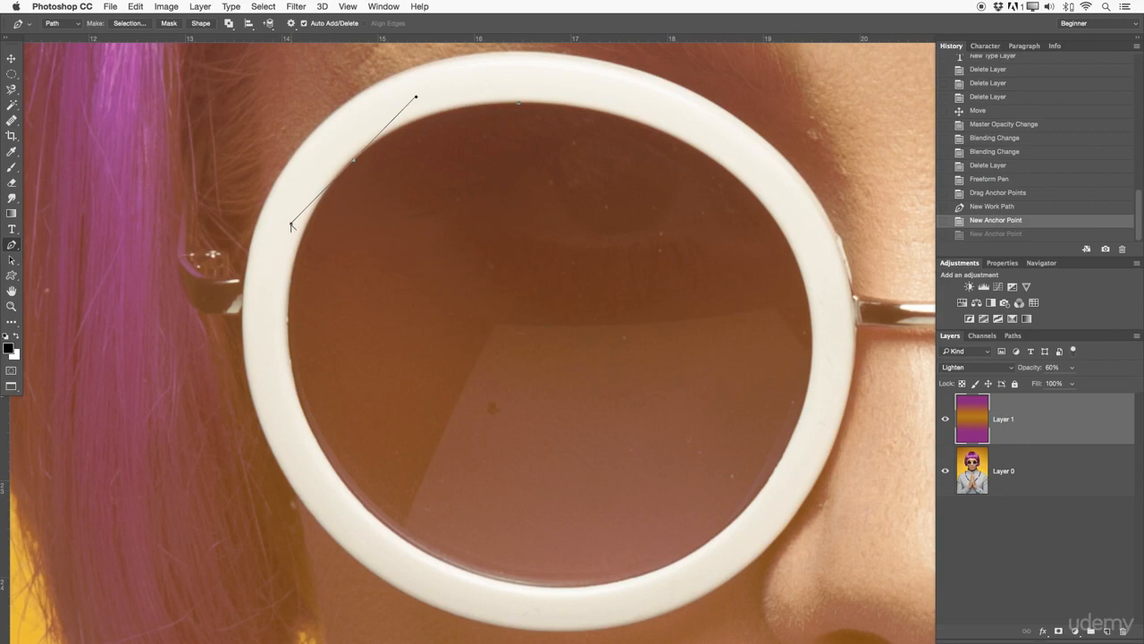
Step: Break the curved point's lower handle inward over the lens and test a segment to the left inner rim, undoing that segment
{"action": "left_click_drag", "start_coordinate": [14, 247], "coordinate": [81, 293]}
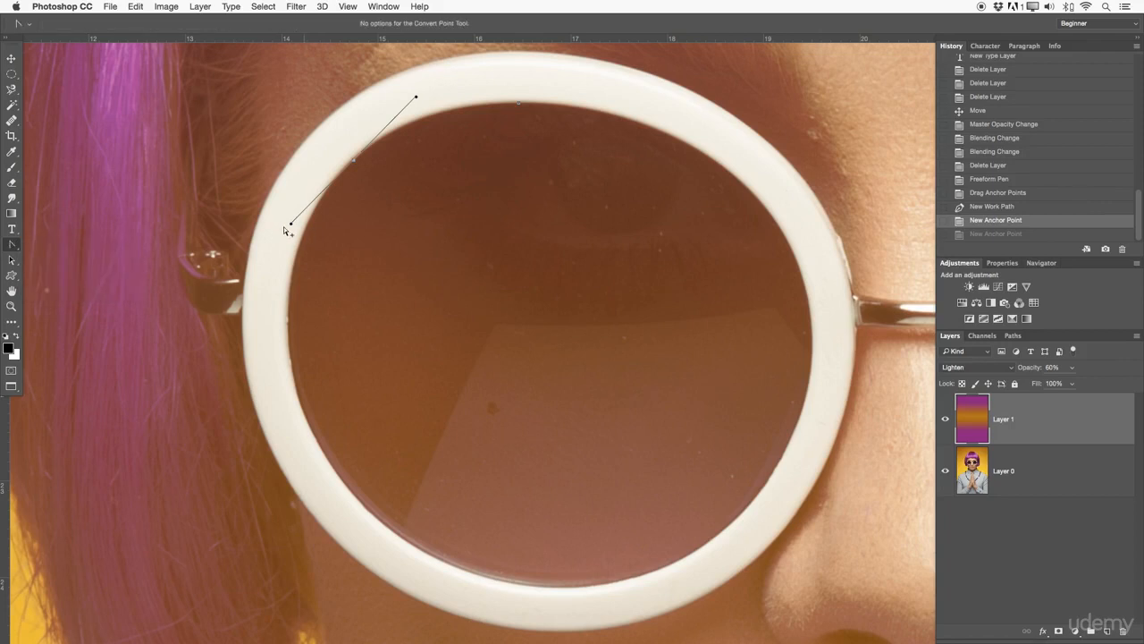
{"action": "left_click_drag", "start_coordinate": [13, 245], "coordinate": [63, 240]}
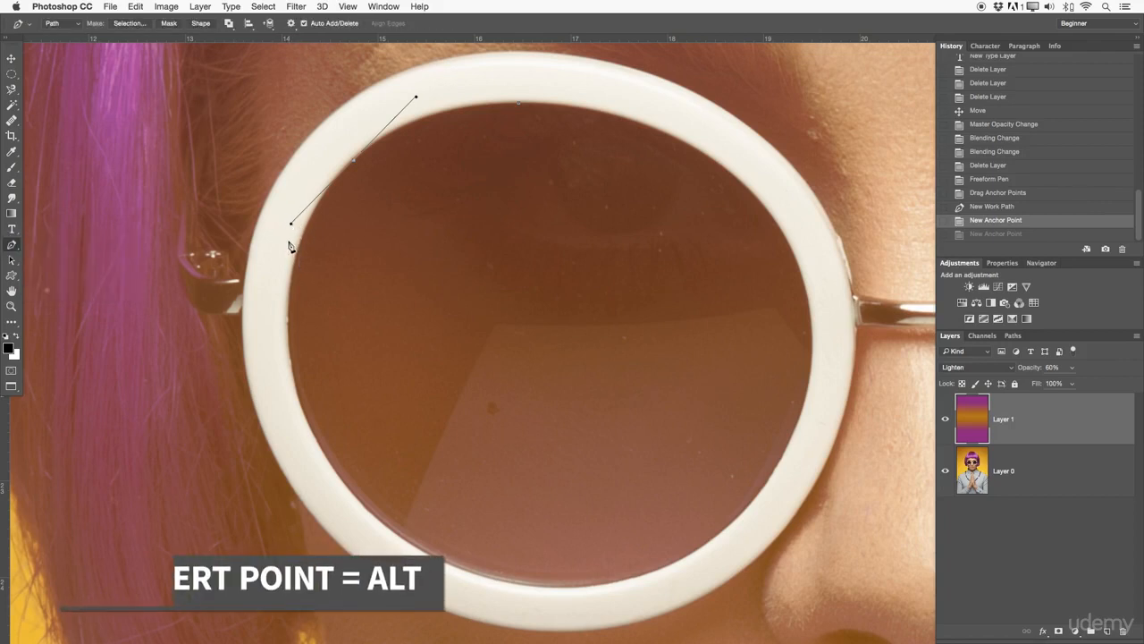
{"action": "left_click_drag", "start_coordinate": [291, 225], "coordinate": [376, 177]}
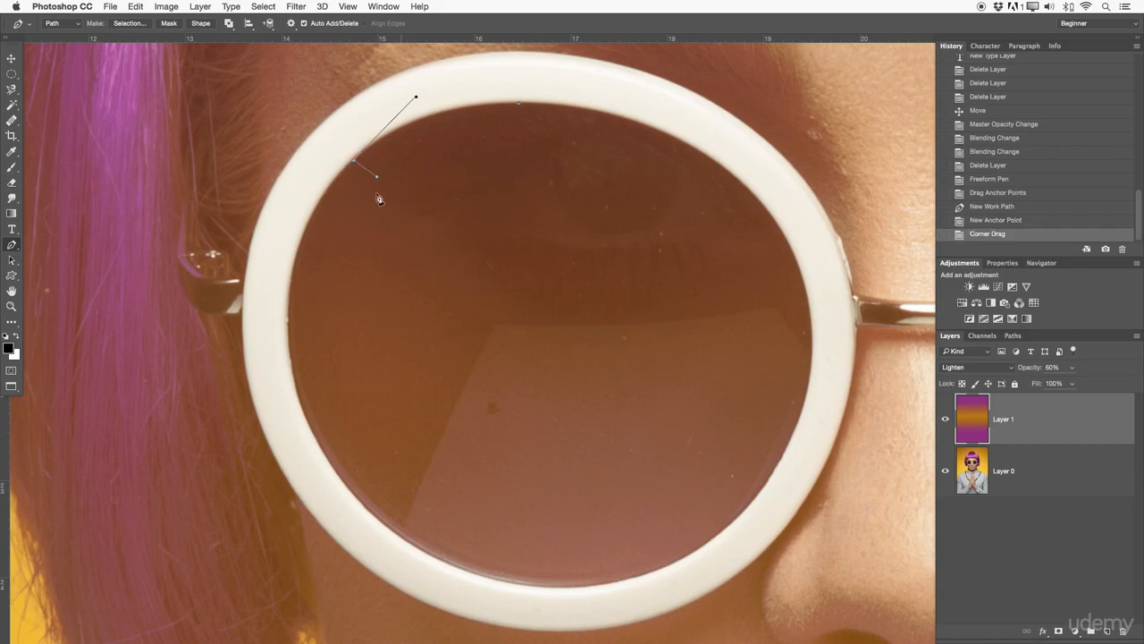
{"action": "left_click", "coordinate": [288, 302]}
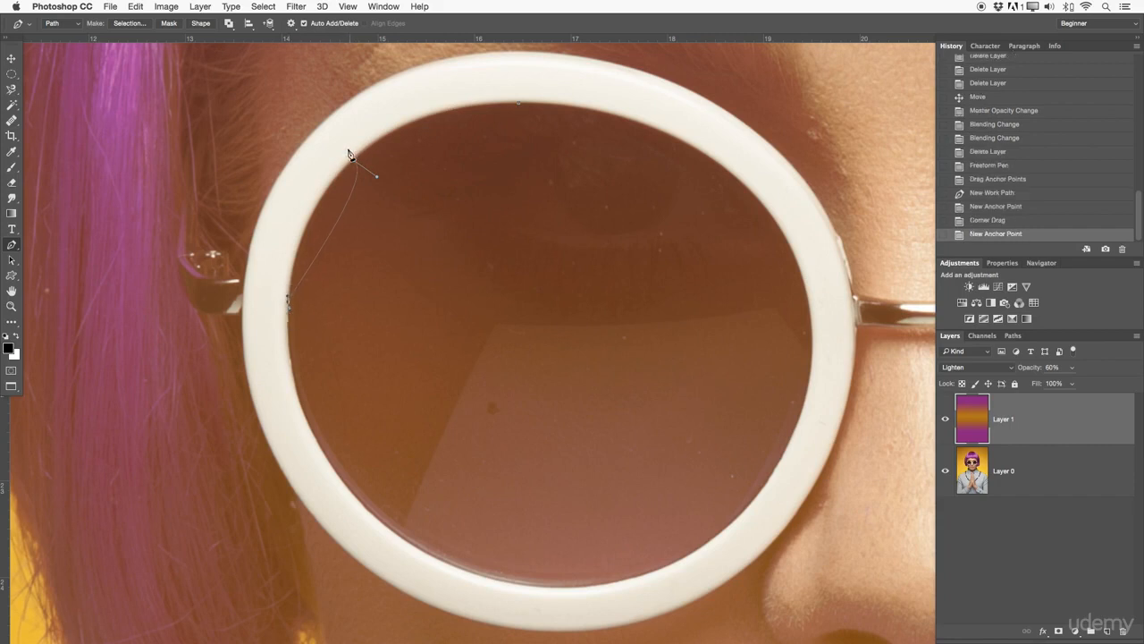
{"action": "key", "text": "super+z"}
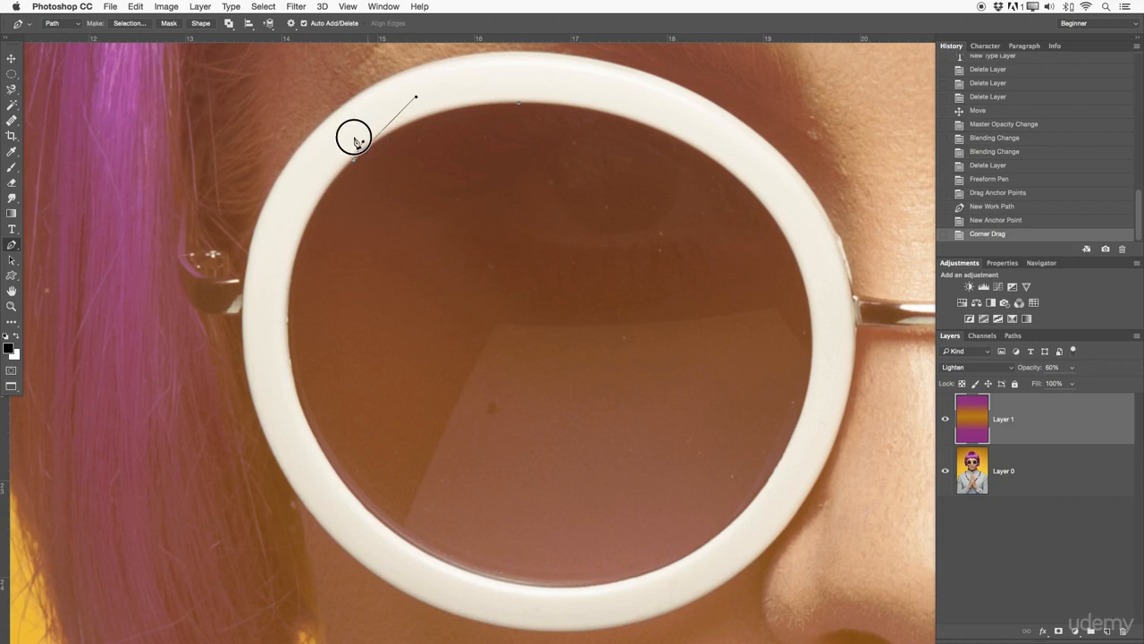
Step: Swing the broken handle outward past the white frame and add an anchor point on the lens's left inner rim
{"action": "left_click", "coordinate": [299, 115]}
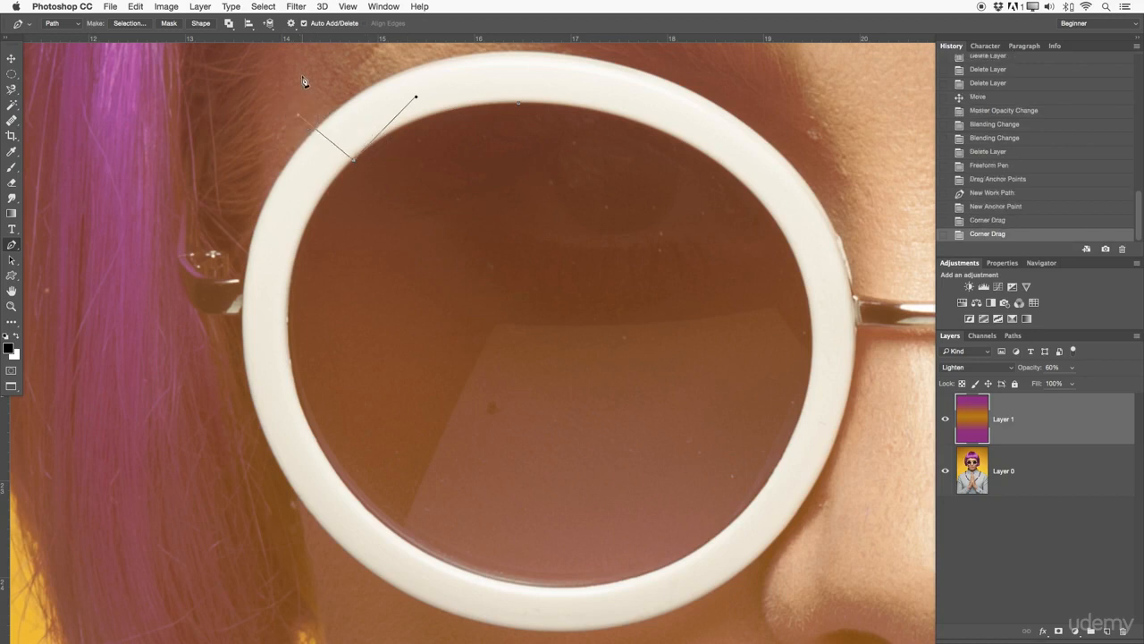
{"action": "left_click", "coordinate": [287, 319]}
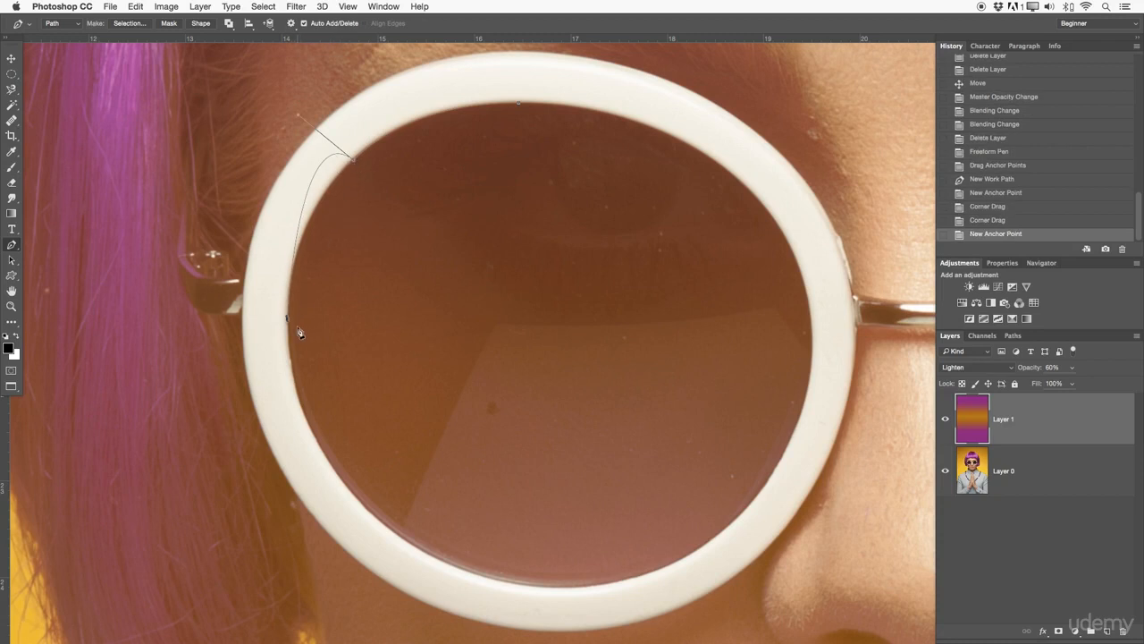
Step: Undo the last anchor point, shorten the previous handle along the rim, and add a curved point on the lens's left inner rim with a short outgoing handle
{"action": "key", "text": "super+z"}
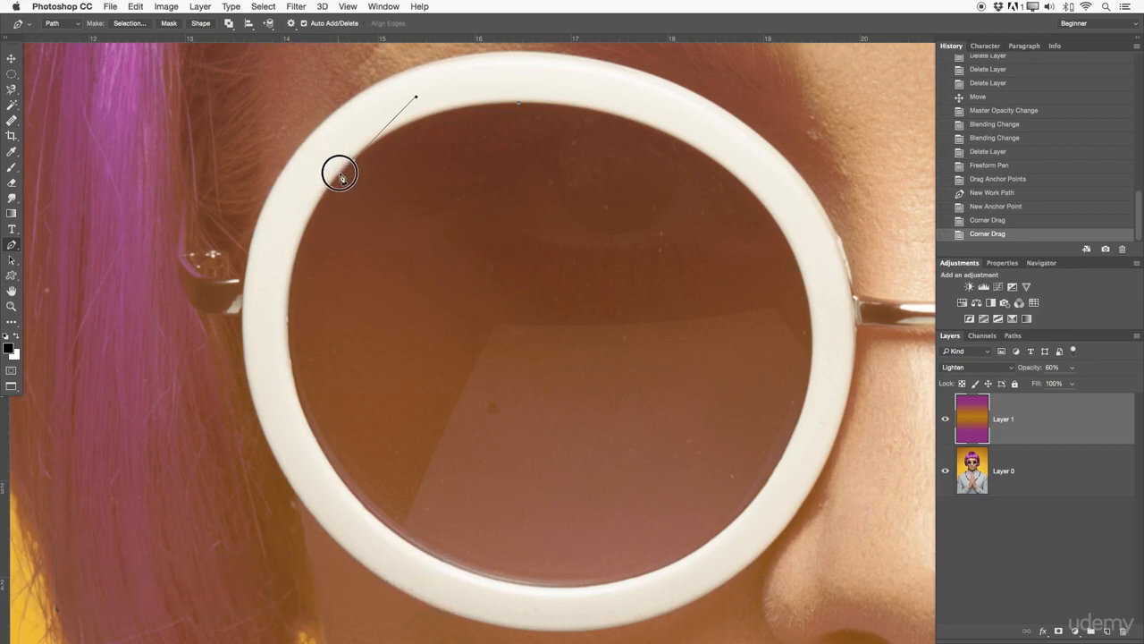
{"action": "left_click_drag", "start_coordinate": [345, 172], "coordinate": [342, 174]}
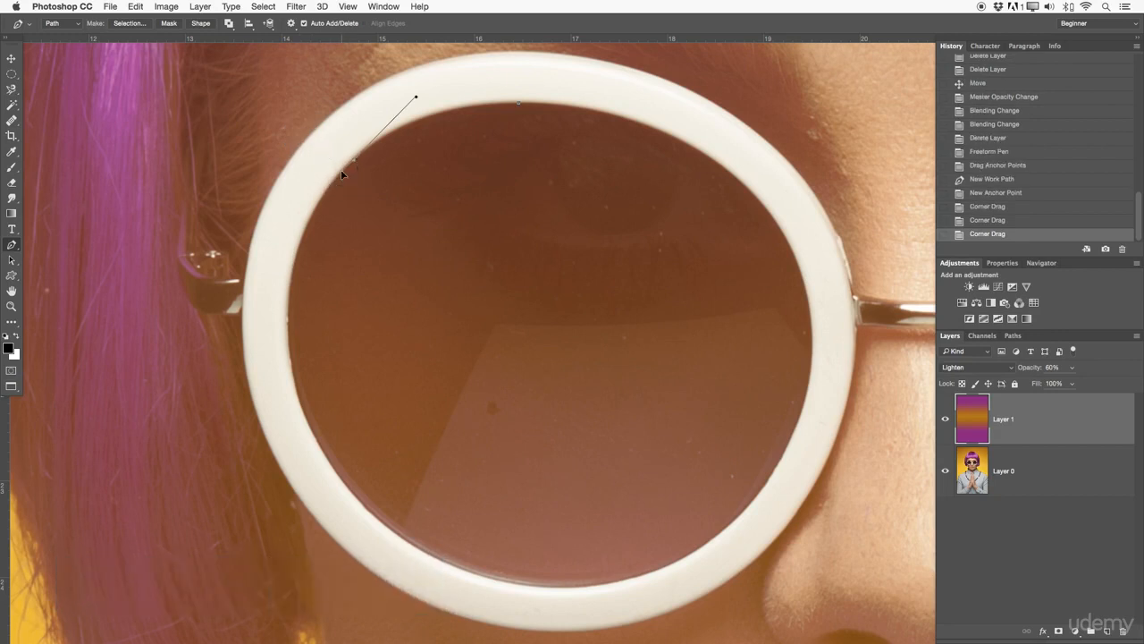
{"action": "left_click_drag", "start_coordinate": [290, 312], "coordinate": [284, 407]}
{"action": "left_click", "coordinate": [284, 409]}
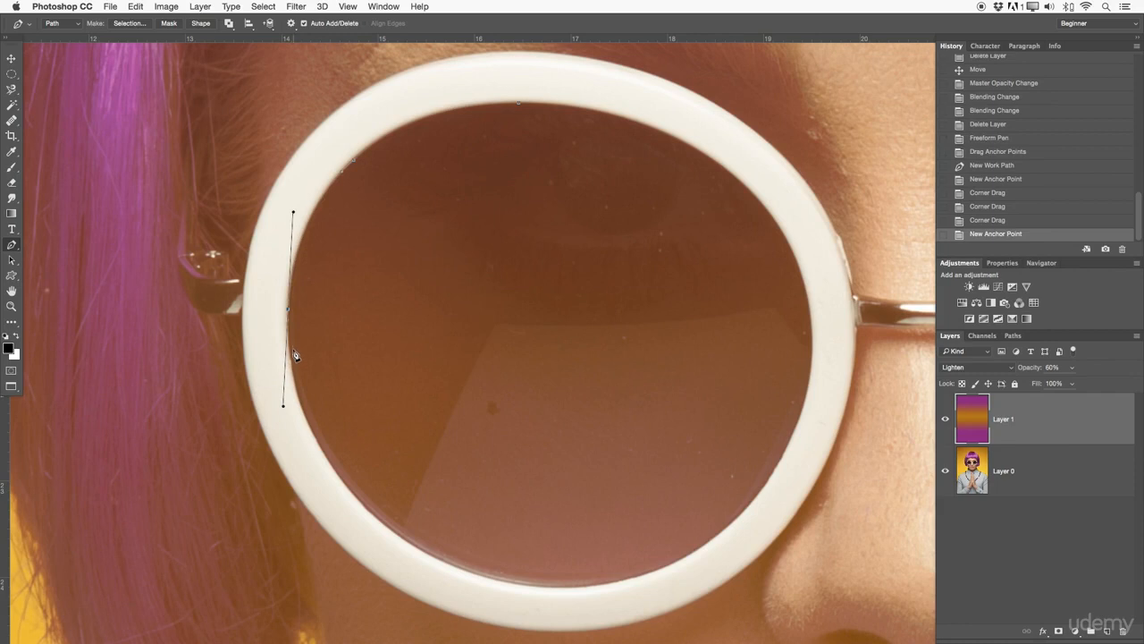
{"action": "left_click_drag", "start_coordinate": [282, 409], "coordinate": [287, 324]}
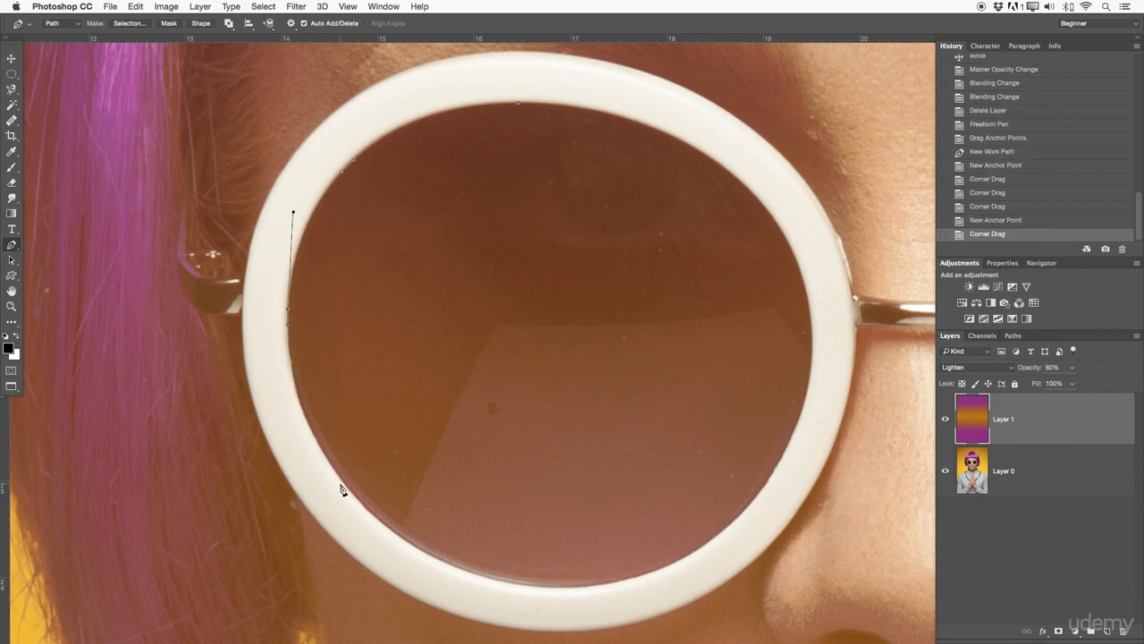
Step: Continue the path with curved anchor points on the left lens's lower-left, bottom, lower-right and upper-right inner rim
{"action": "mouse_move", "coordinate": [343, 484]}
{"action": "left_mouse_down"}
{"action": "mouse_move", "coordinate": [401, 531]}
{"action": "mouse_move", "coordinate": [409, 563]}
{"action": "mouse_move", "coordinate": [345, 485]}
{"action": "left_mouse_up"}
{"action": "left_click_drag", "start_coordinate": [542, 588], "coordinate": [657, 601]}
{"action": "left_click_drag", "start_coordinate": [768, 485], "coordinate": [809, 433]}
{"action": "left_click_drag", "start_coordinate": [788, 244], "coordinate": [739, 168]}
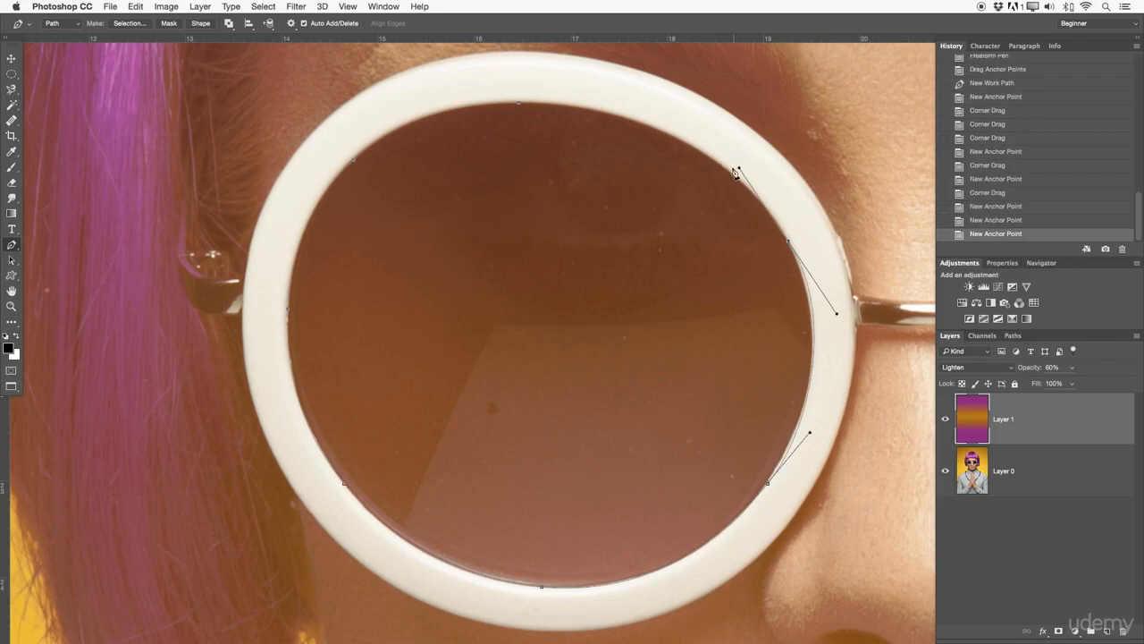
Step: Add a curved anchor point on the lens's top inner rim, shorten its outgoing handle, and close the path at its starting point
{"action": "left_click_drag", "start_coordinate": [561, 105], "coordinate": [547, 173]}
{"action": "key", "text": "super+space"}
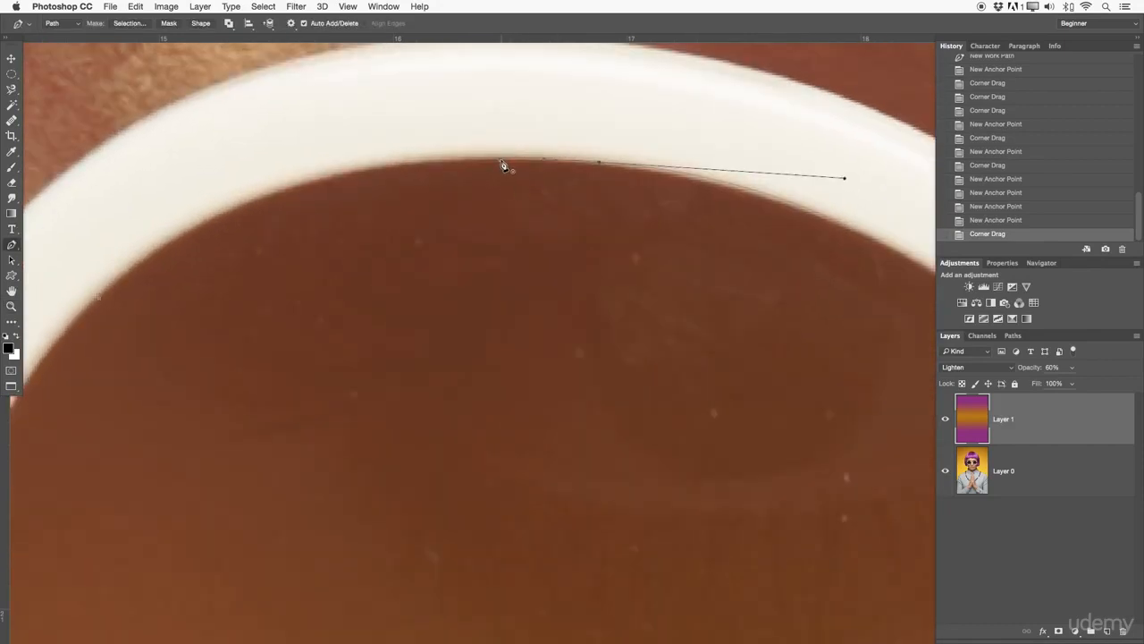
{"action": "left_click", "coordinate": [501, 163]}
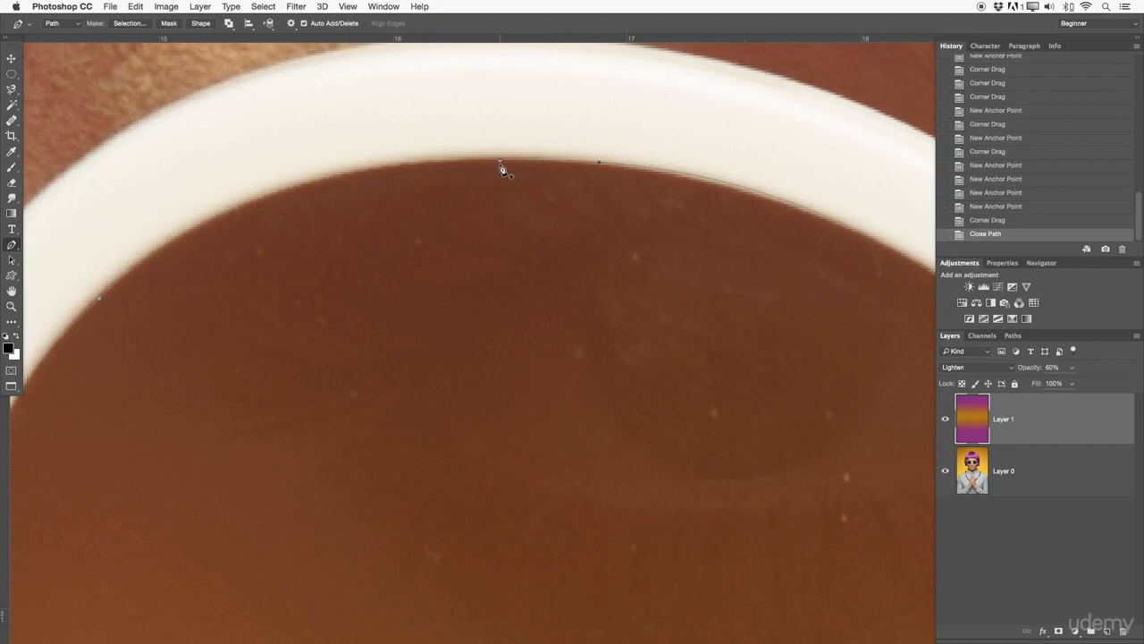
Step: Nudge the closed lens path slightly upward and adjust both handles of its lower-right anchor point to fit the inner rim
{"action": "key", "text": "super+space"}
{"action": "left_click_drag", "start_coordinate": [502, 164], "coordinate": [414, 188]}
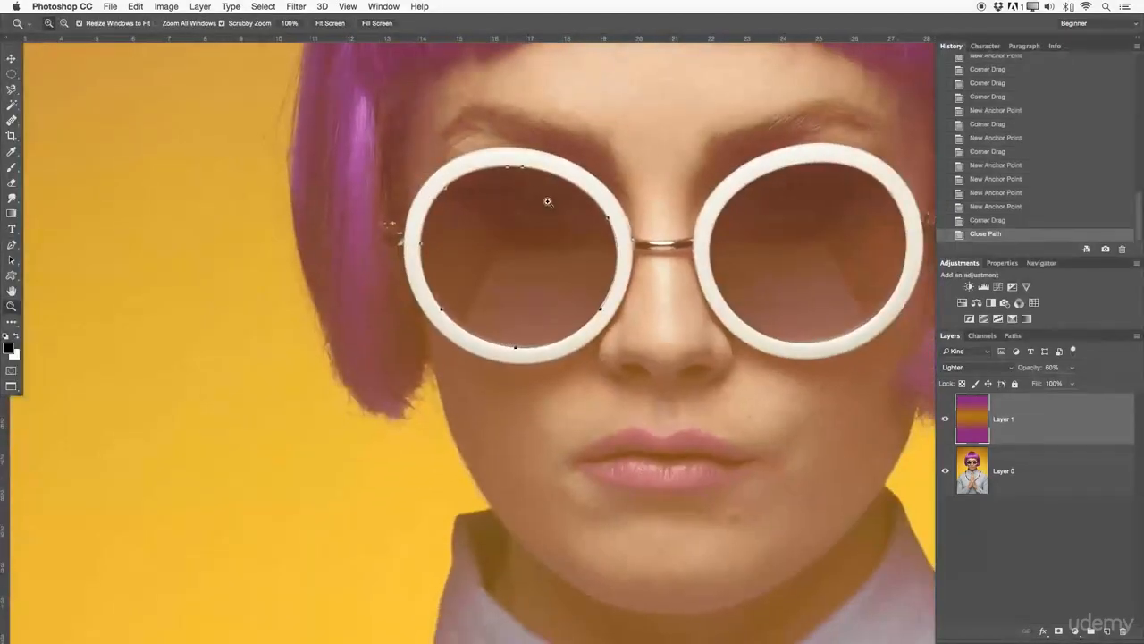
{"action": "left_click_drag", "start_coordinate": [531, 197], "coordinate": [639, 359]}
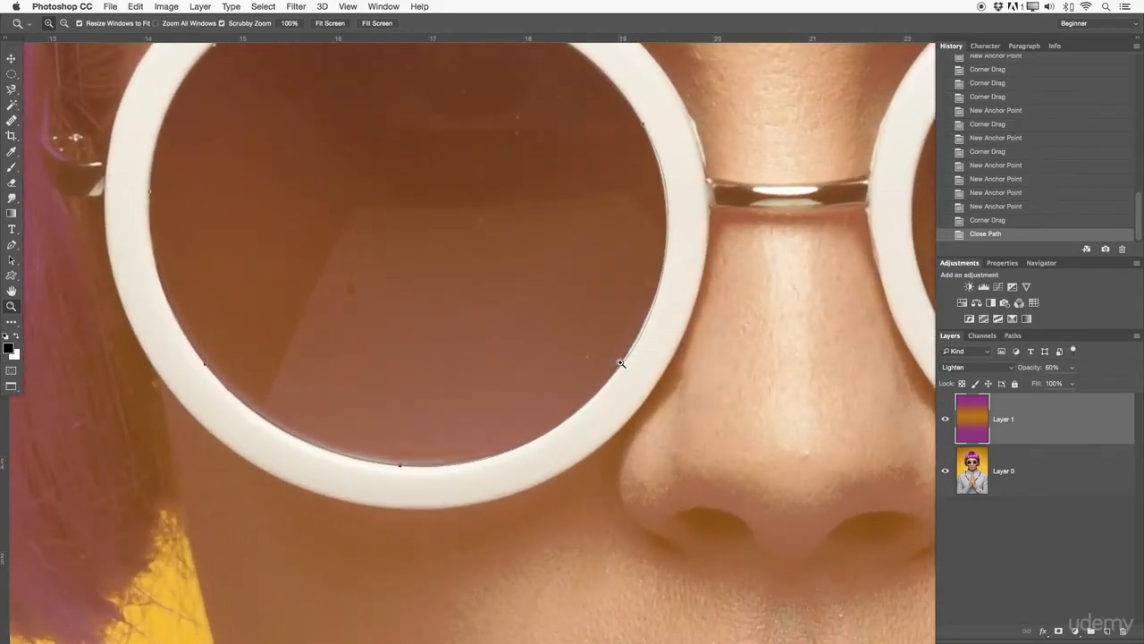
{"action": "left_click_drag", "start_coordinate": [623, 359], "coordinate": [613, 405]}
{"action": "left_click_drag", "start_coordinate": [603, 333], "coordinate": [583, 399]}
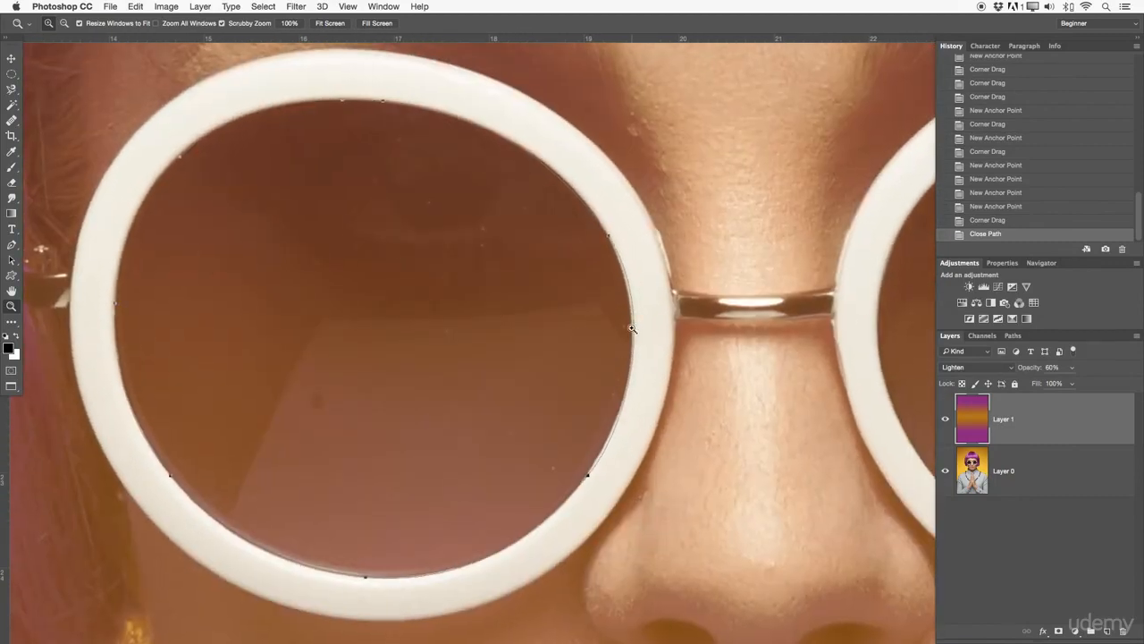
{"action": "key", "text": "p"}
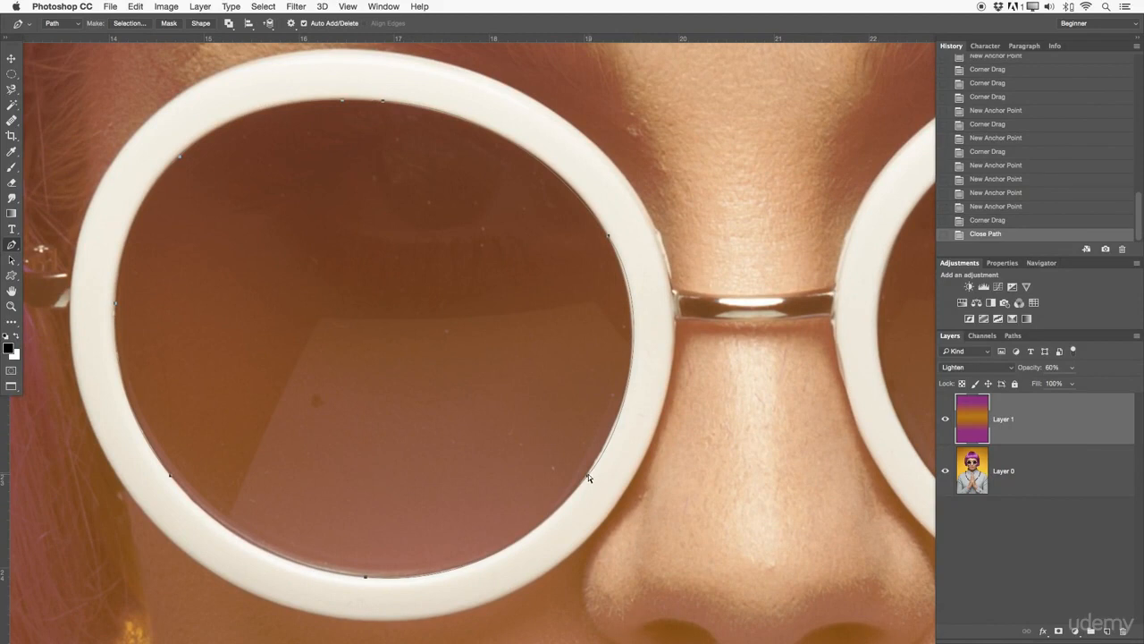
{"action": "left_click_drag", "start_coordinate": [588, 479], "coordinate": [587, 472]}
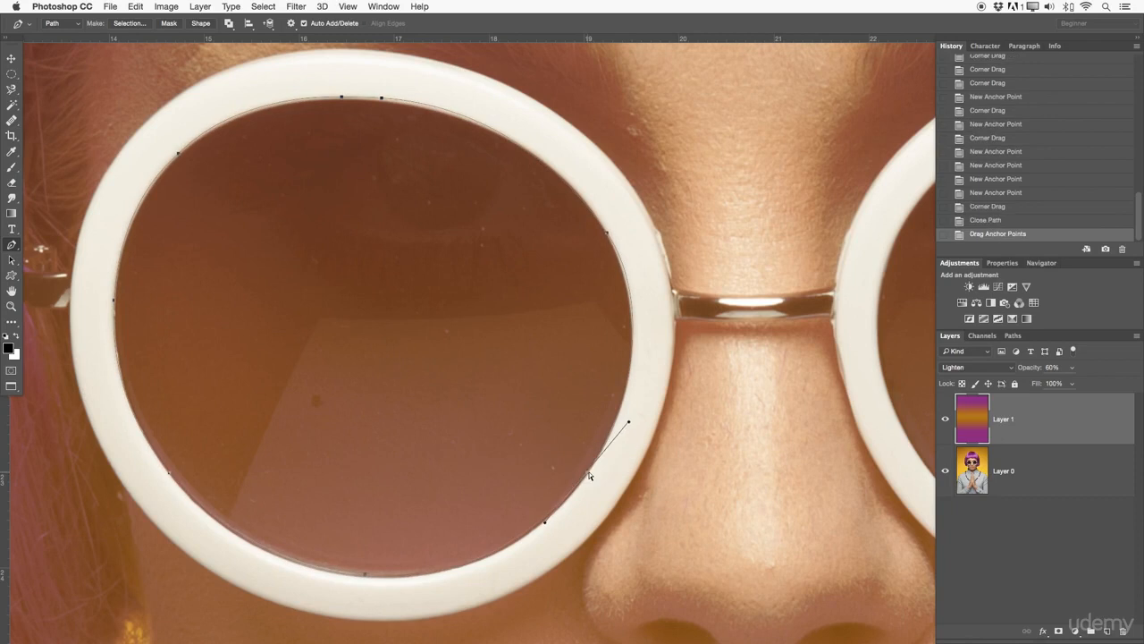
{"action": "mouse_move", "coordinate": [628, 422]}
{"action": "left_mouse_down"}
{"action": "mouse_move", "coordinate": [605, 410]}
{"action": "mouse_move", "coordinate": [636, 401]}
{"action": "mouse_move", "coordinate": [622, 453]}
{"action": "mouse_move", "coordinate": [616, 439]}
{"action": "left_mouse_up"}
{"action": "left_click_drag", "start_coordinate": [545, 524], "coordinate": [551, 525]}
{"action": "left_click_drag", "start_coordinate": [582, 473], "coordinate": [599, 454]}
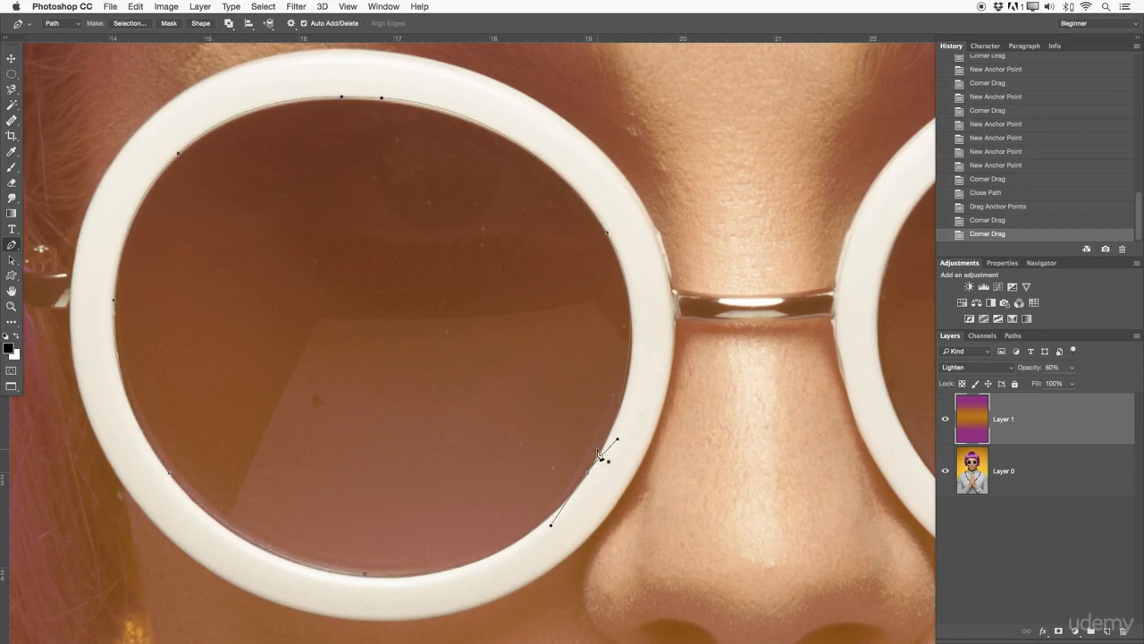
Step: Convert the lens path into a new anti-aliased selection with a 0-pixel feather radius, and revert to the path
{"action": "key", "text": "z"}
{"action": "left_click_drag", "start_coordinate": [506, 349], "coordinate": [474, 350]}
{"action": "key", "text": "p"}
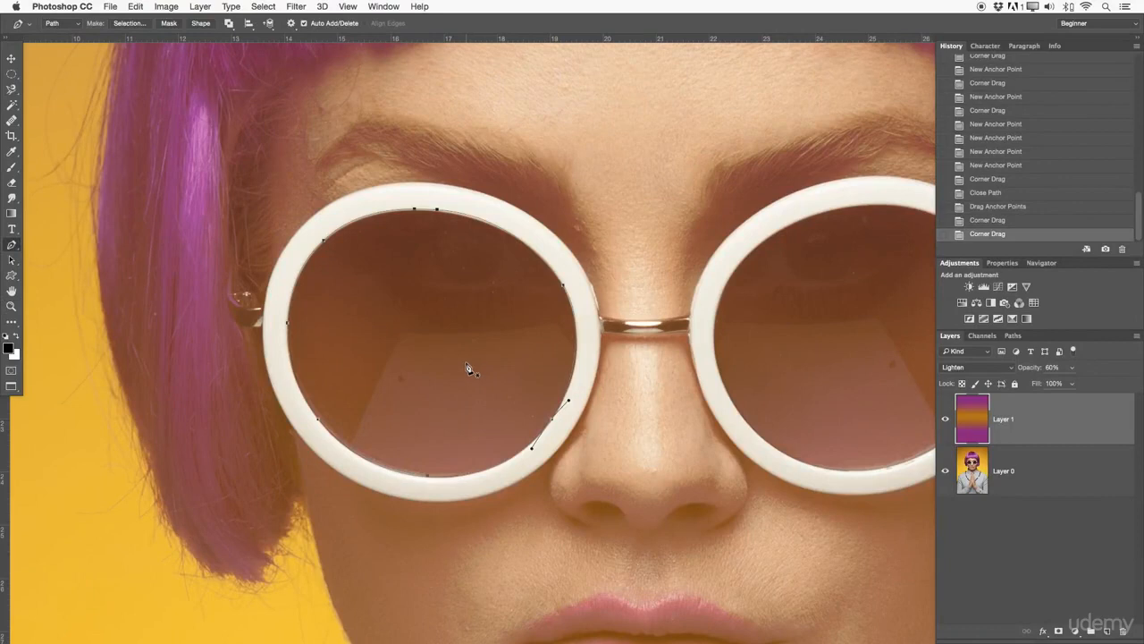
{"action": "right_click", "coordinate": [453, 319]}
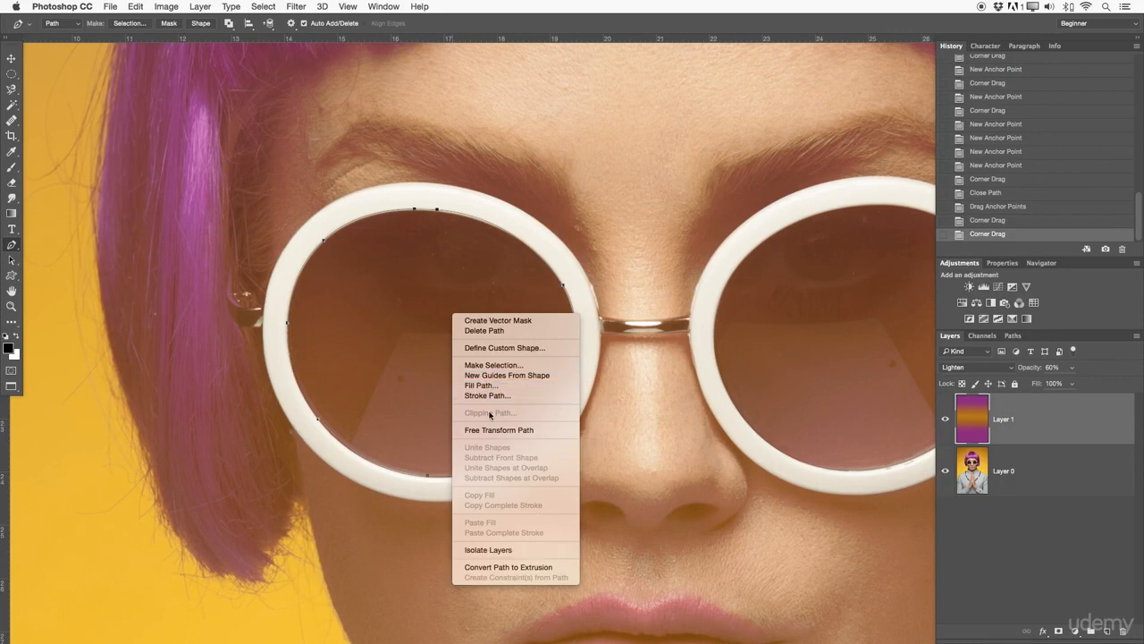
{"action": "left_click", "coordinate": [493, 367]}
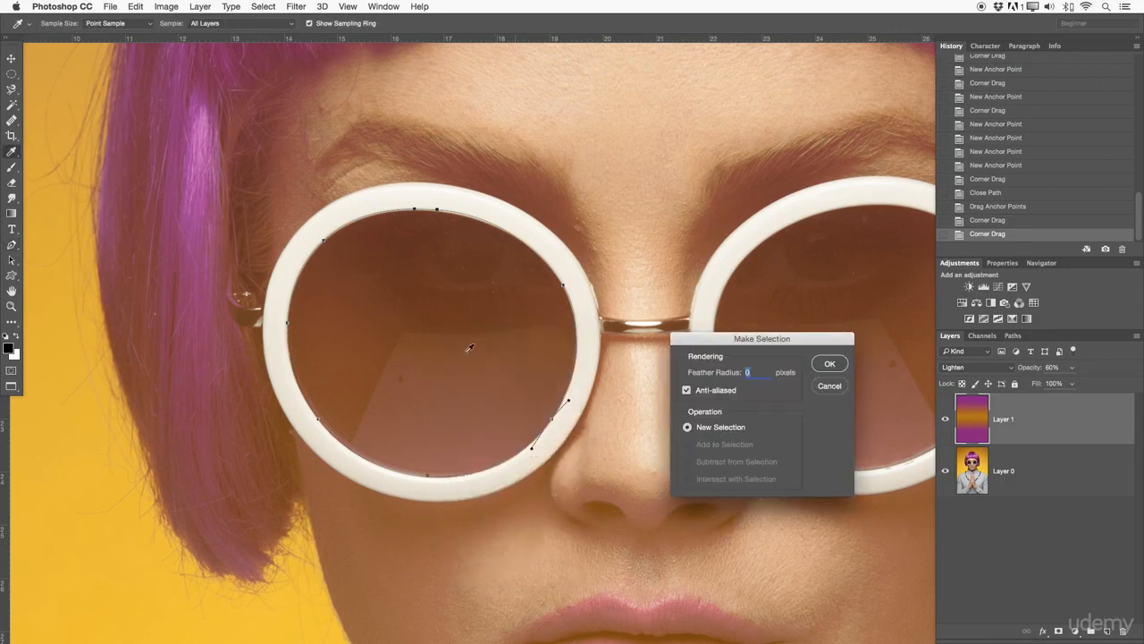
{"action": "left_click_drag", "start_coordinate": [766, 342], "coordinate": [715, 169]}
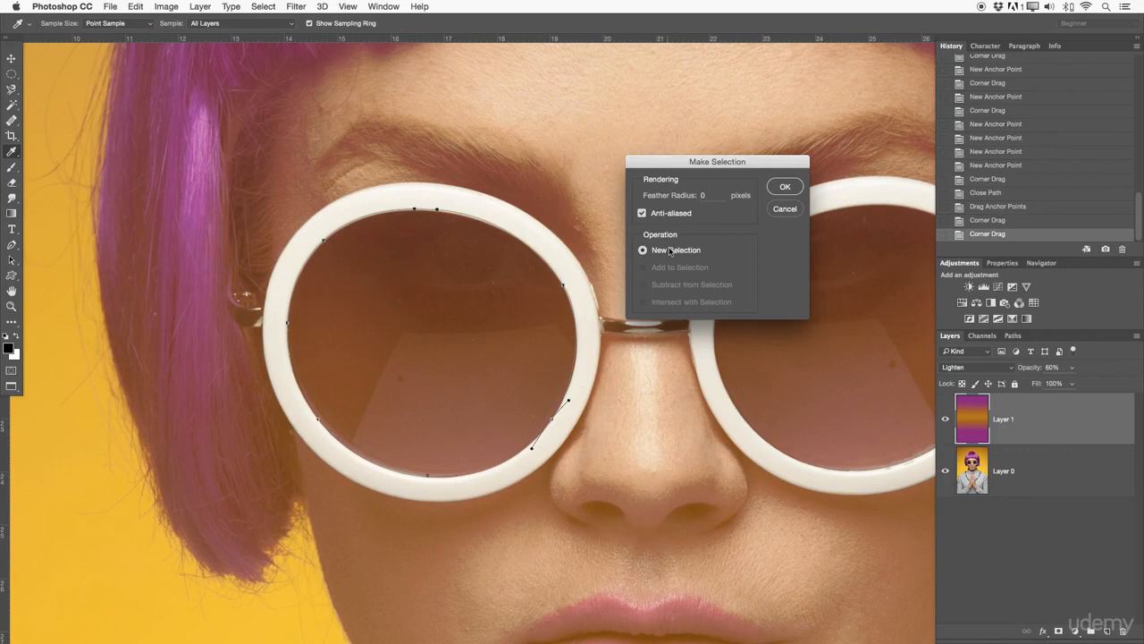
{"action": "left_click", "coordinate": [784, 187]}
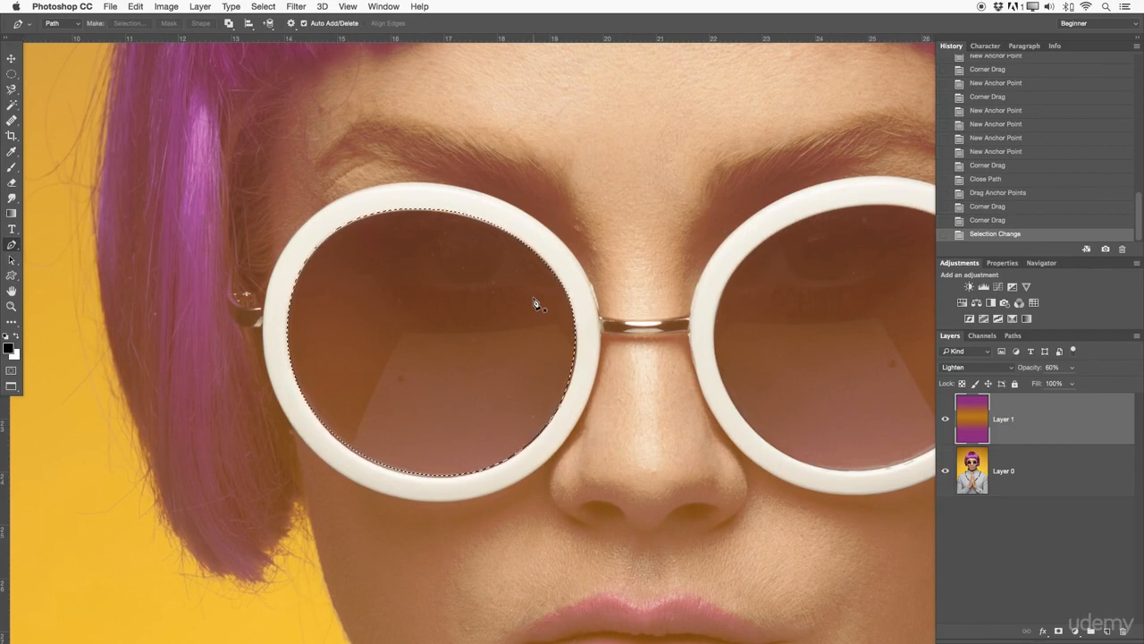
{"action": "left_click", "coordinate": [985, 220]}
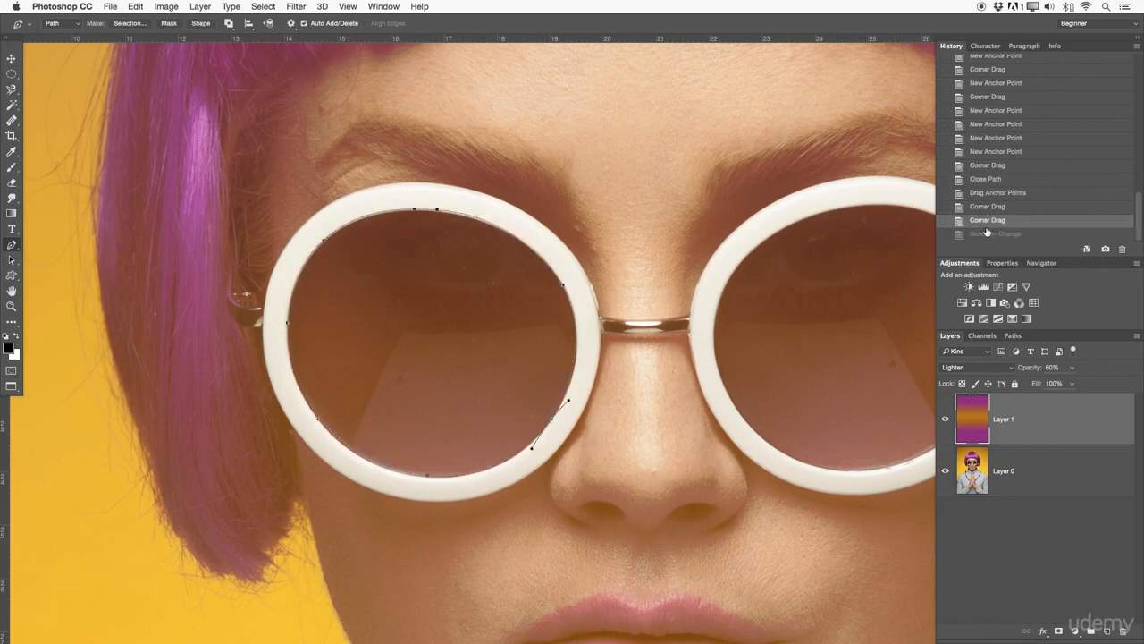
Step: Try the light bulb preset with the Custom Shape tool over the nose bridge and right lens, and undo it
{"action": "left_click", "coordinate": [11, 276]}
{"action": "left_click", "coordinate": [463, 24]}
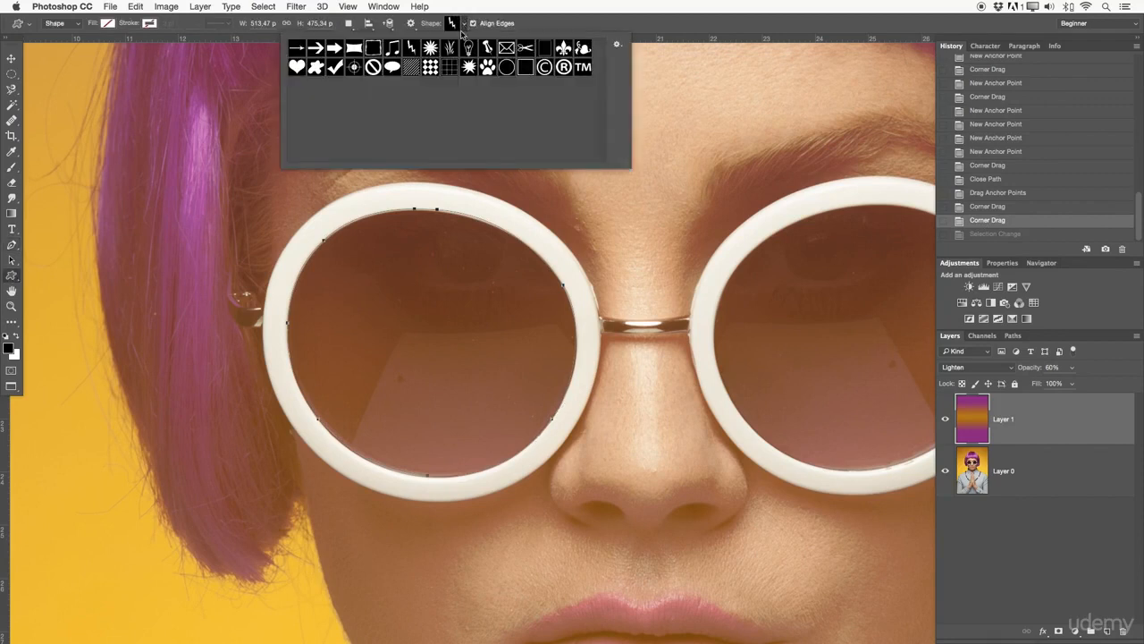
{"action": "left_click", "coordinate": [469, 48]}
{"action": "left_click_drag", "start_coordinate": [626, 222], "coordinate": [773, 401]}
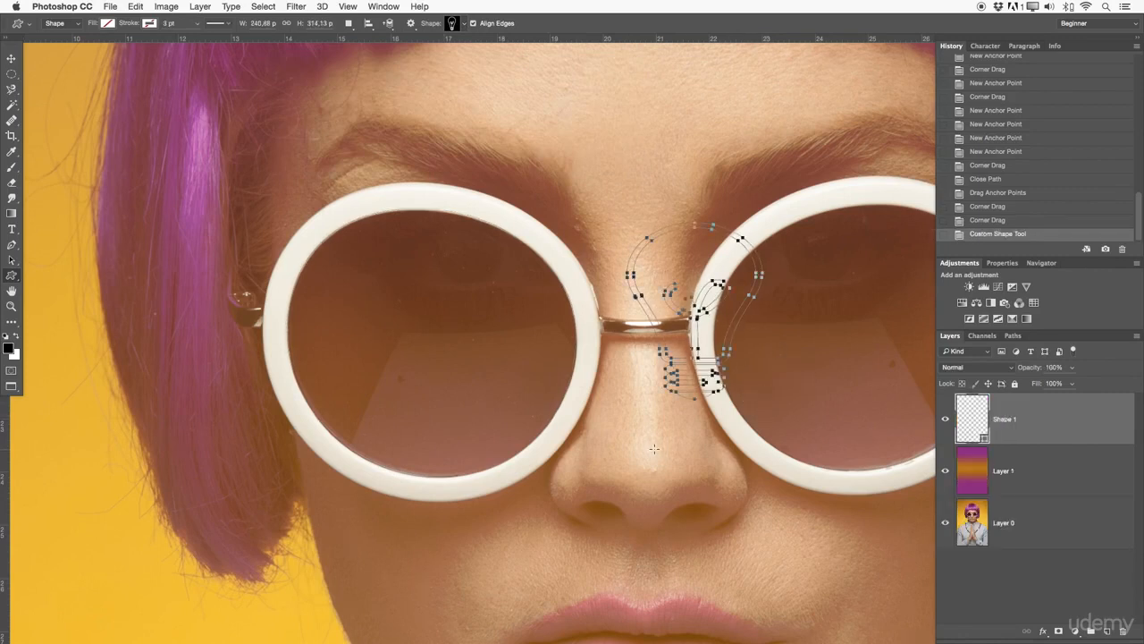
{"action": "key", "text": "super+z"}
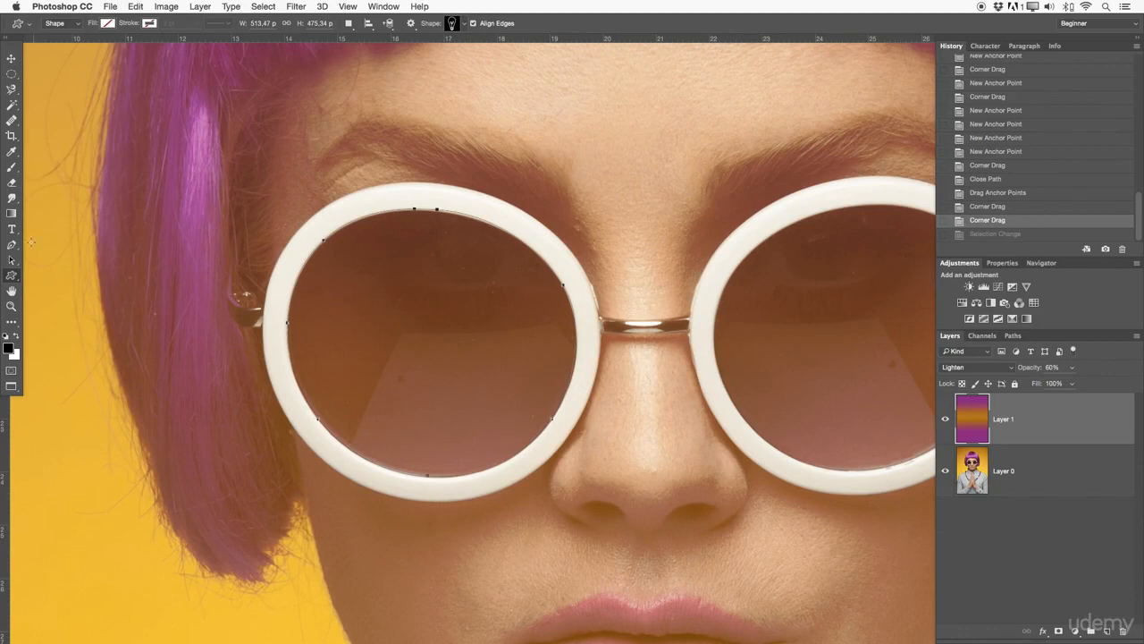
Step: Start defining the lens path as a custom shape with the Pen tool and cancel the naming dialog
{"action": "left_click", "coordinate": [14, 246]}
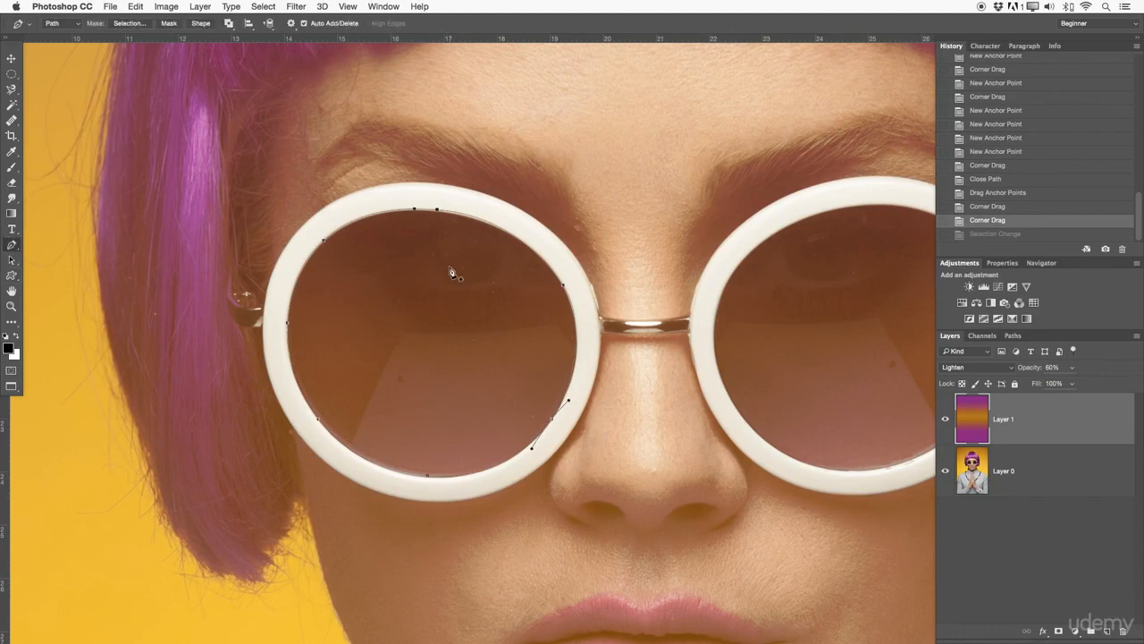
{"action": "right_click", "coordinate": [447, 307]}
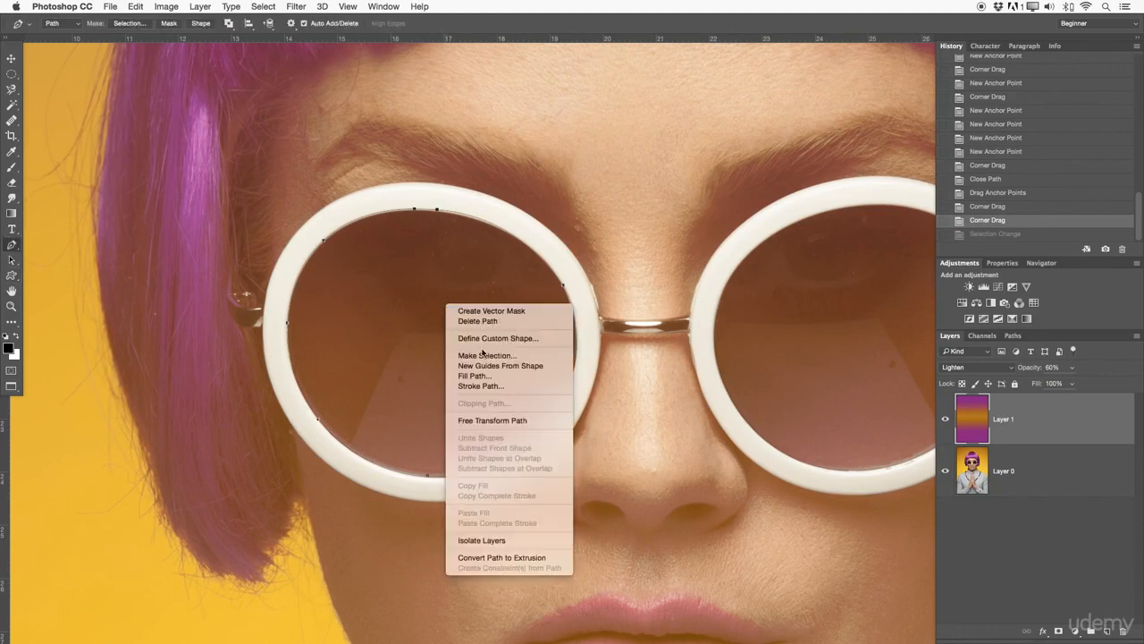
{"action": "left_click", "coordinate": [485, 338]}
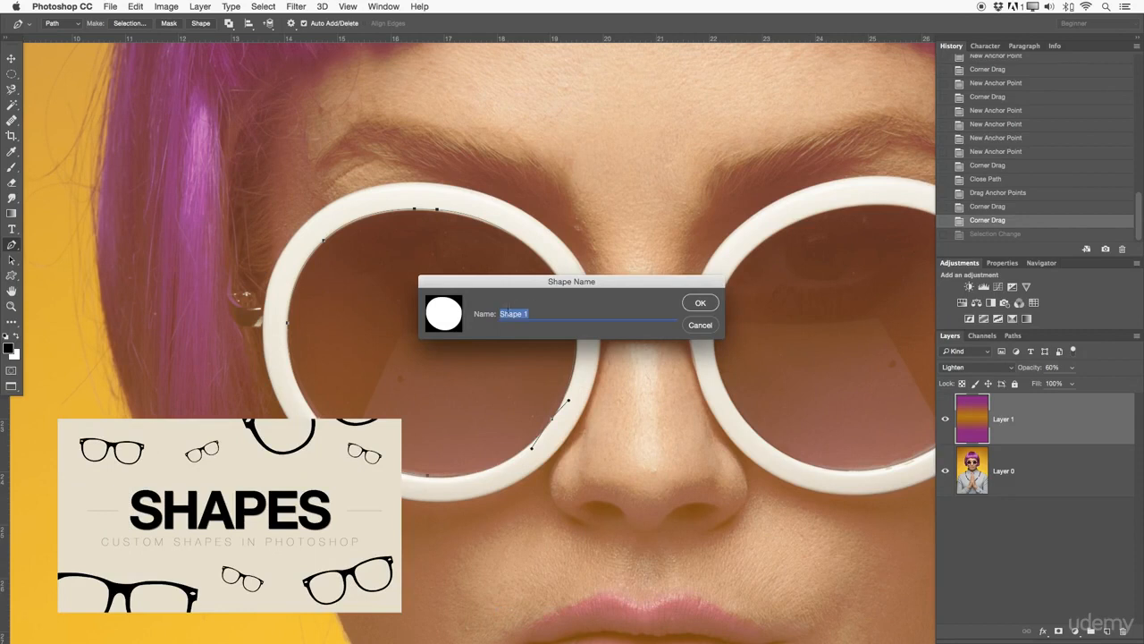
{"action": "left_click", "coordinate": [702, 326]}
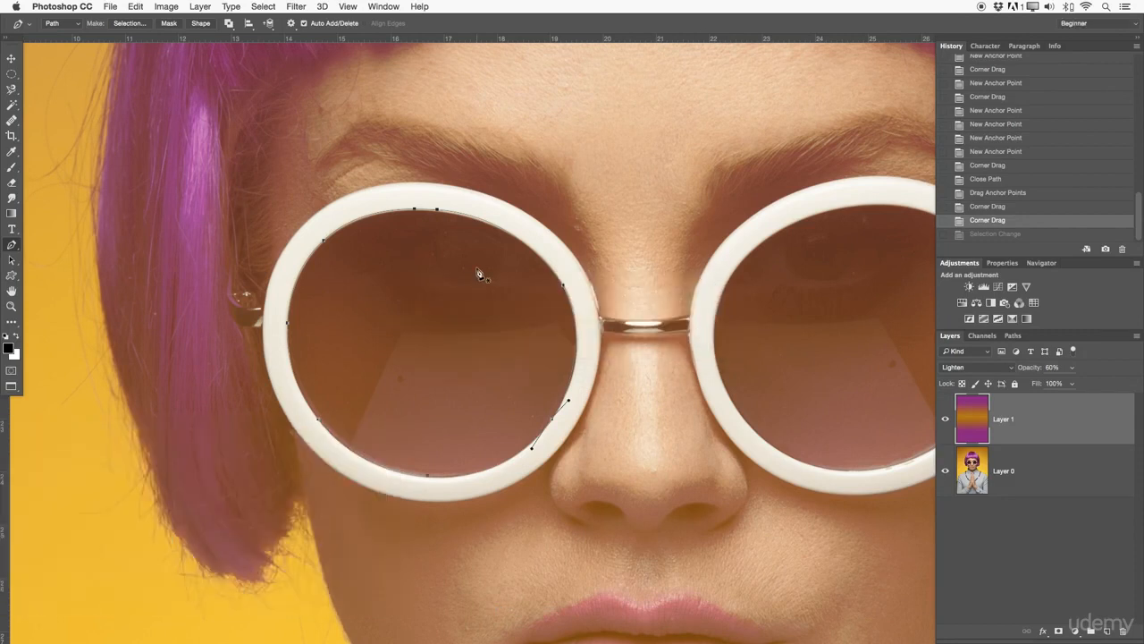
Step: Delete the traced path around the left lens
{"action": "right_click", "coordinate": [424, 315]}
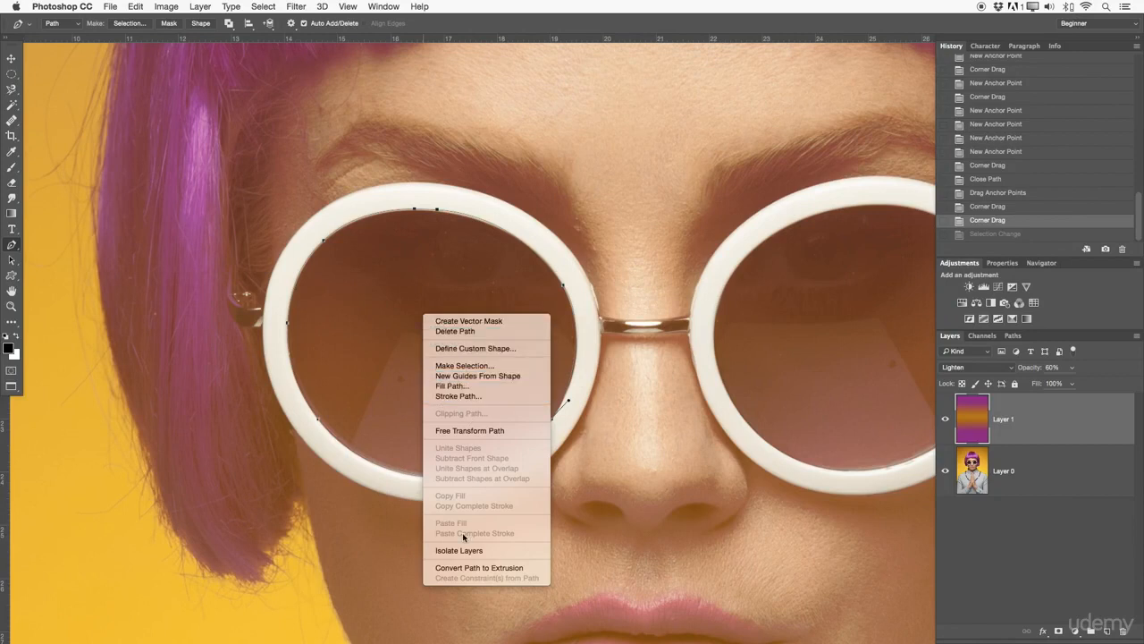
{"action": "left_click", "coordinate": [455, 331]}
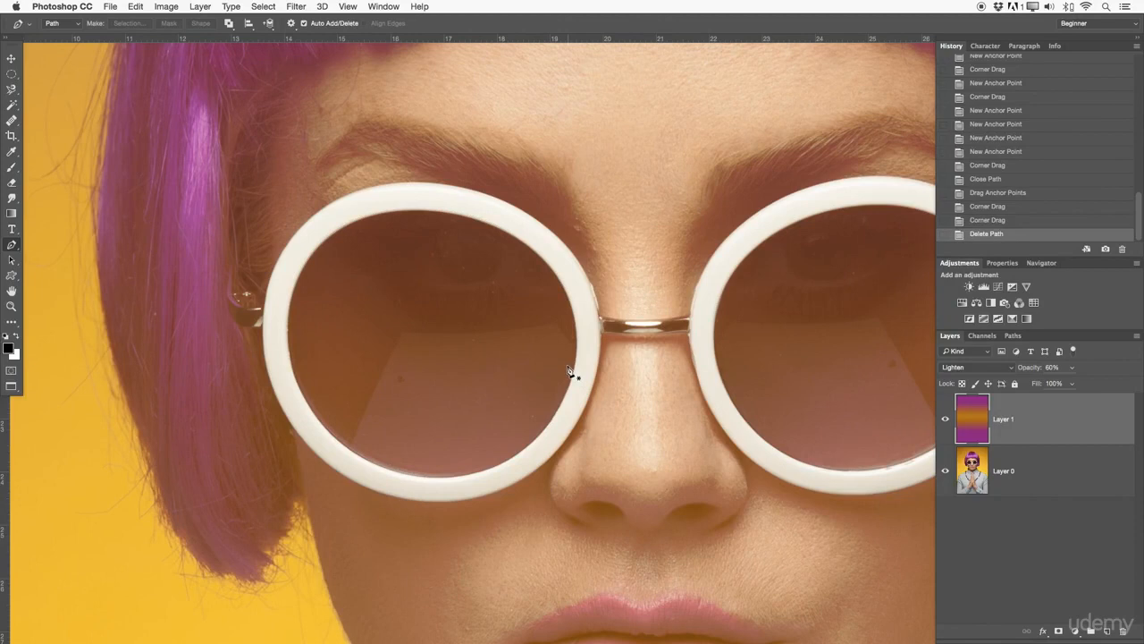
{"action": "key", "text": "z"}
{"action": "left_click", "coordinate": [572, 324], "text": "alt"}
{"action": "left_click_drag", "start_coordinate": [616, 312], "coordinate": [585, 296]}
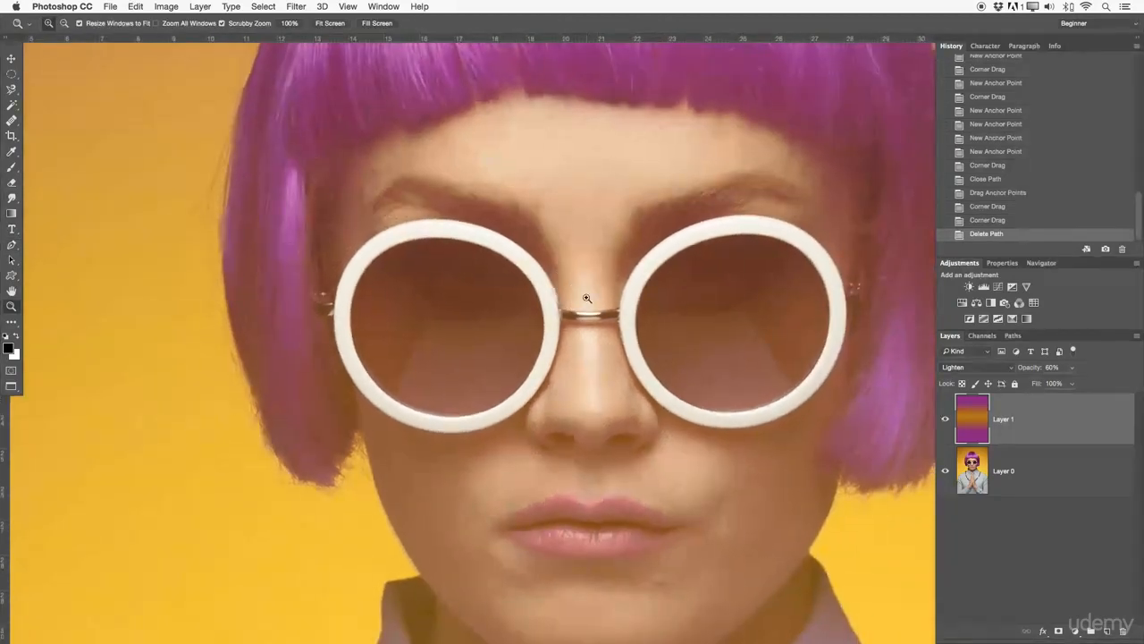
Step: Draw a closed teardrop-shaped practice path of three anchor points with the Pen tool on the yellow background beside the hair
{"action": "left_click", "coordinate": [12, 244]}
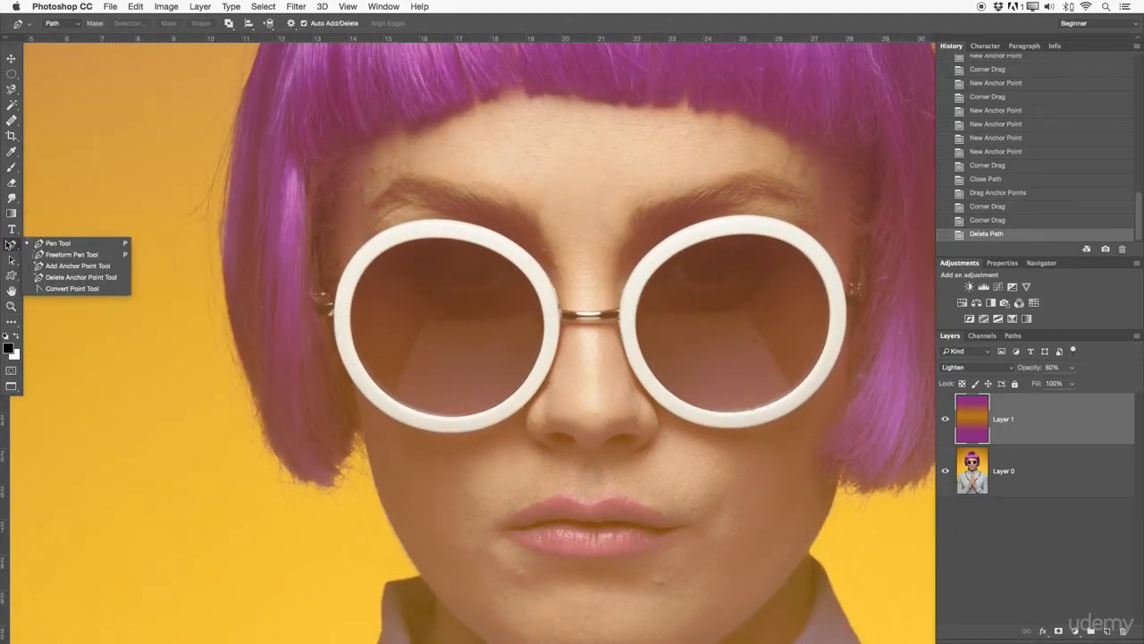
{"action": "left_click", "coordinate": [59, 267]}
{"action": "key", "text": "z"}
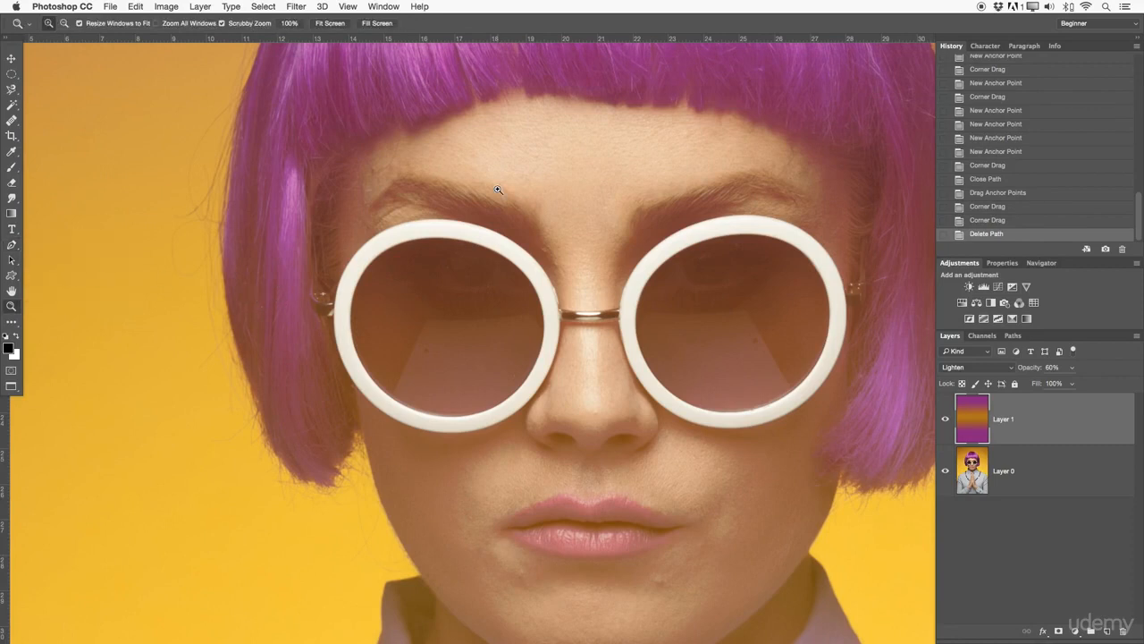
{"action": "key", "text": "p"}
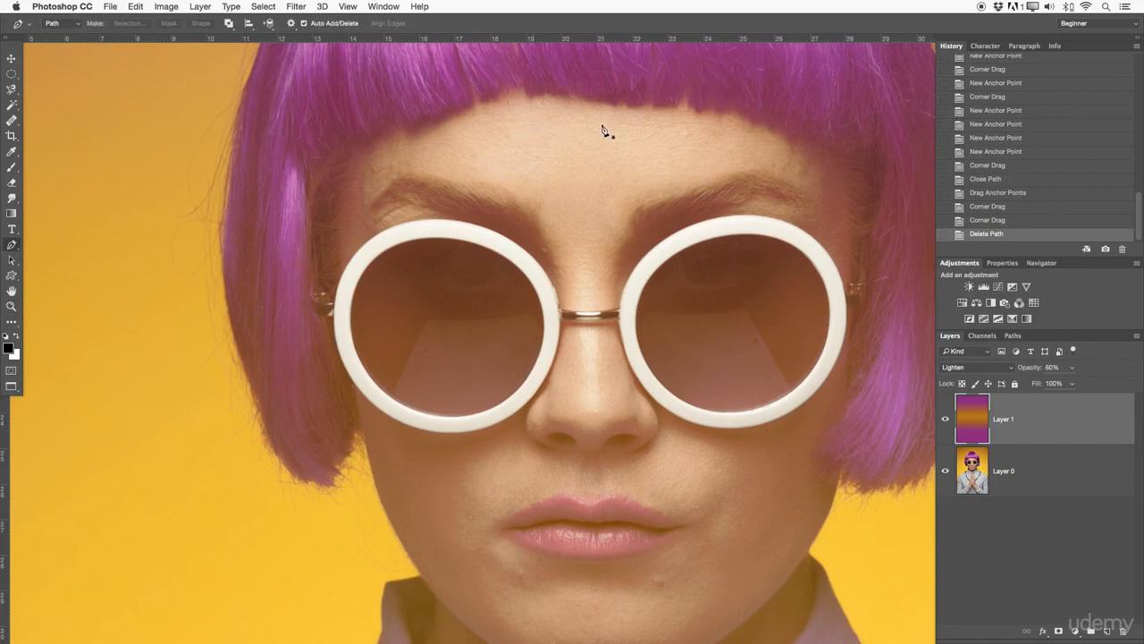
{"action": "left_click_drag", "start_coordinate": [284, 190], "coordinate": [570, 173]}
{"action": "left_click", "coordinate": [303, 161]}
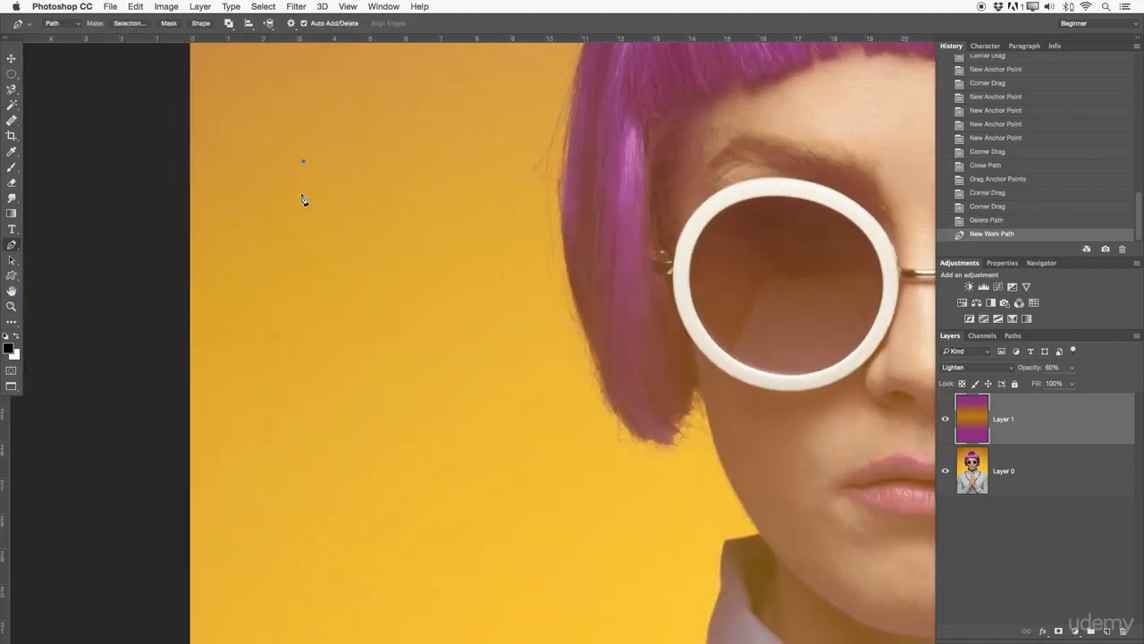
{"action": "left_click_drag", "start_coordinate": [295, 335], "coordinate": [457, 370]}
{"action": "left_click_drag", "start_coordinate": [351, 176], "coordinate": [279, 191]}
{"action": "left_click", "coordinate": [302, 162]}
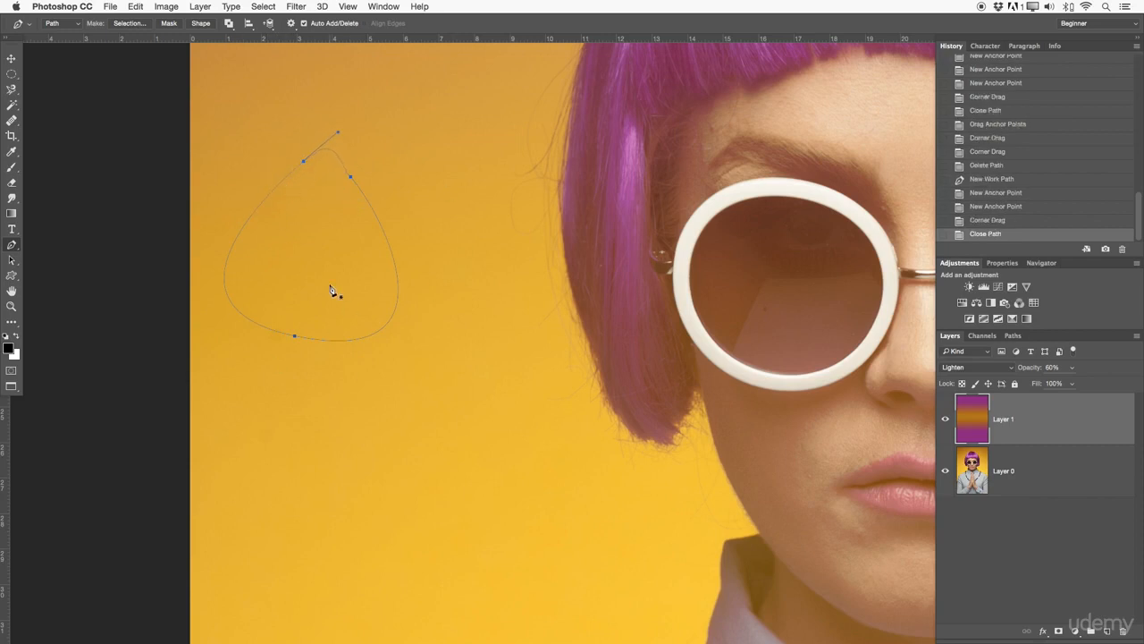
Step: Add five anchor points along the sides of the teardrop practice path with the Add Anchor Point tool
{"action": "left_click", "coordinate": [12, 244]}
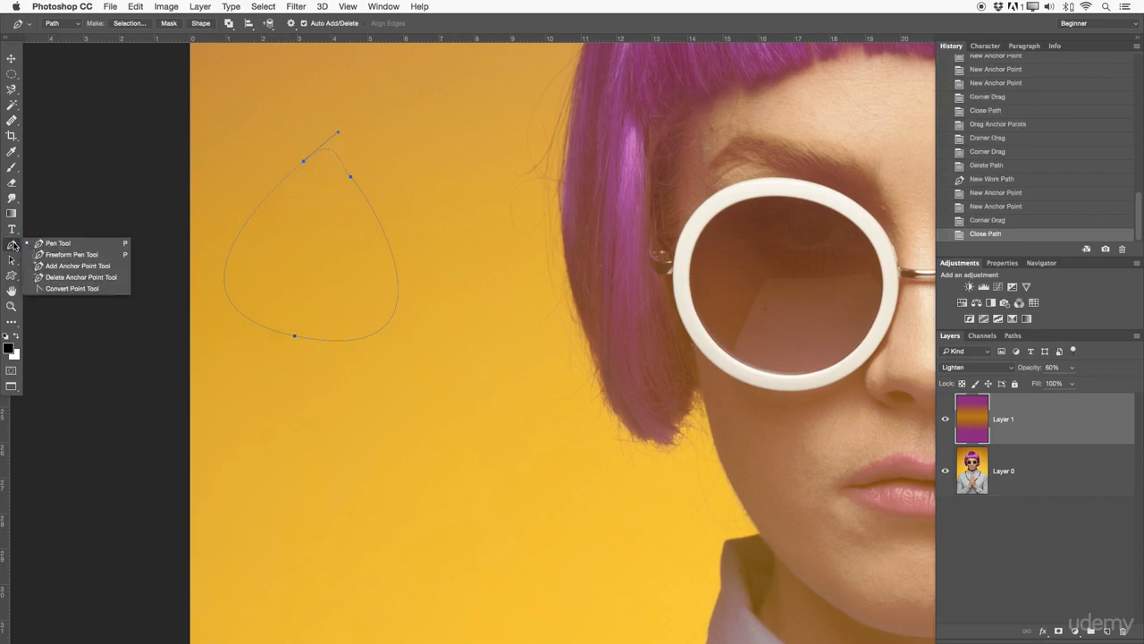
{"action": "left_click", "coordinate": [77, 265]}
{"action": "left_click", "coordinate": [397, 270]}
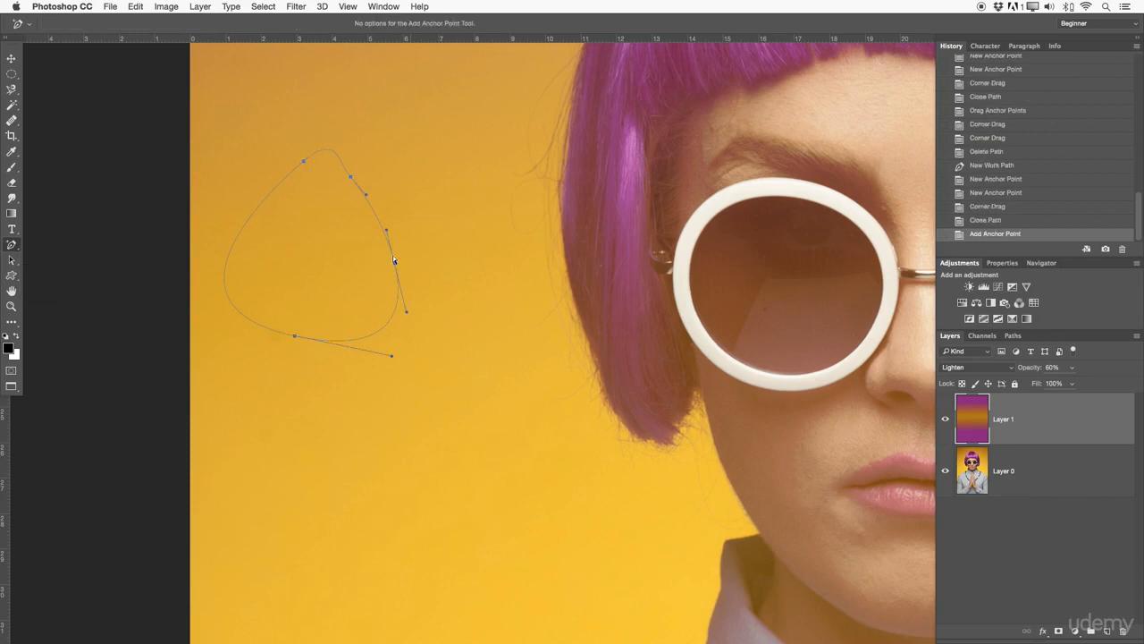
{"action": "left_click", "coordinate": [383, 333]}
{"action": "left_click", "coordinate": [241, 313]}
{"action": "left_click", "coordinate": [226, 263]}
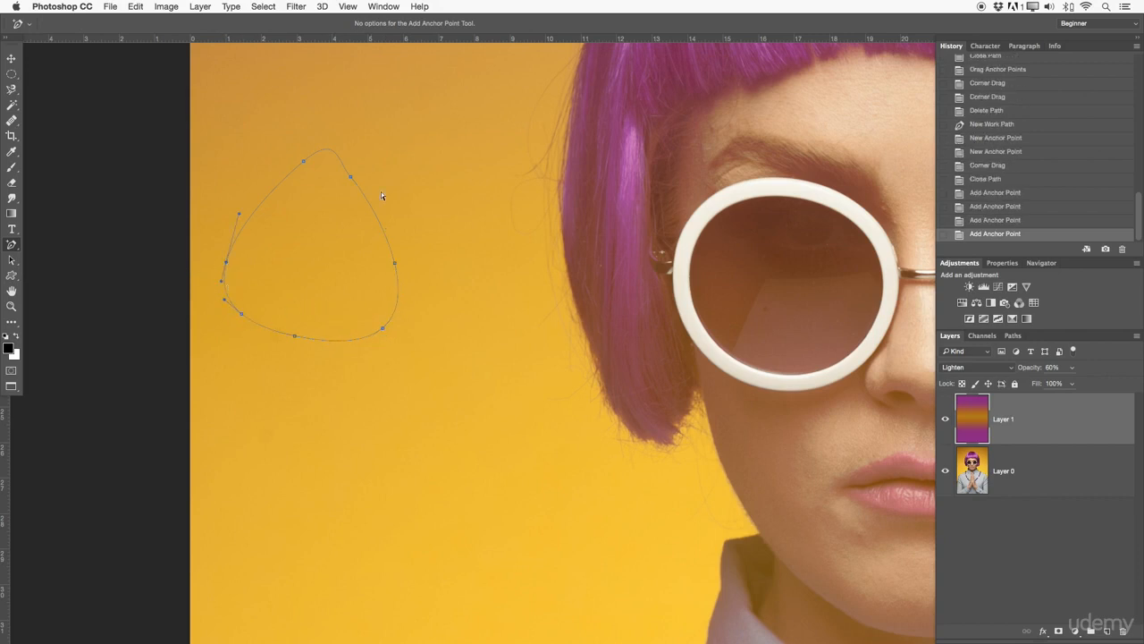
{"action": "left_click", "coordinate": [262, 199]}
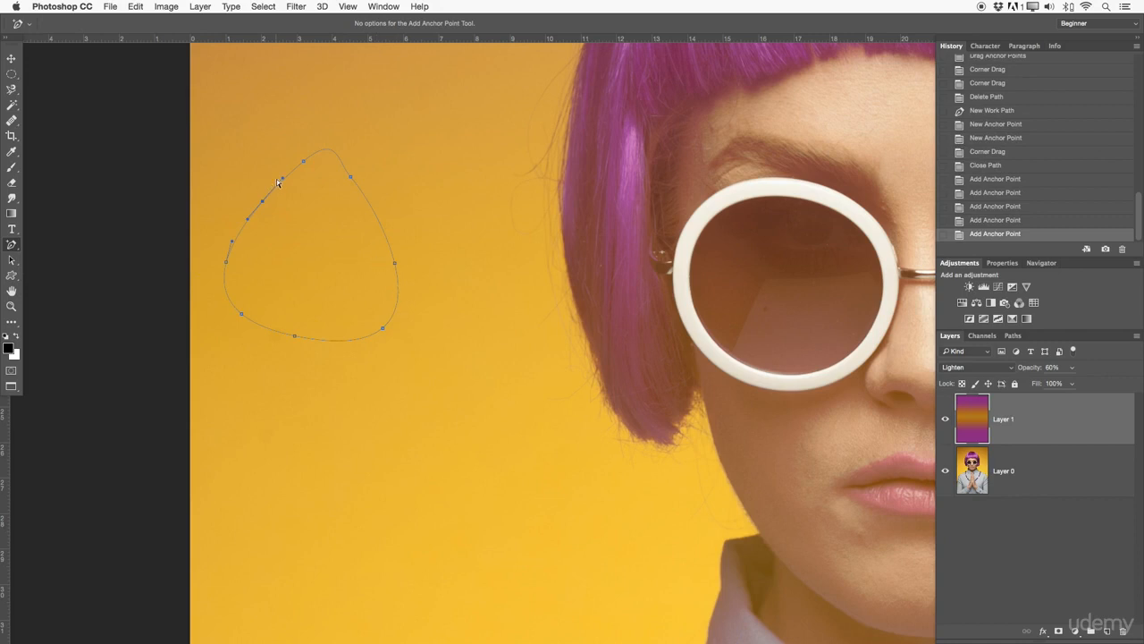
Step: Reshape the upper left side of the practice path by pulling its anchor handles independently with the Pen tool
{"action": "left_click_drag", "start_coordinate": [23, 246], "coordinate": [62, 240]}
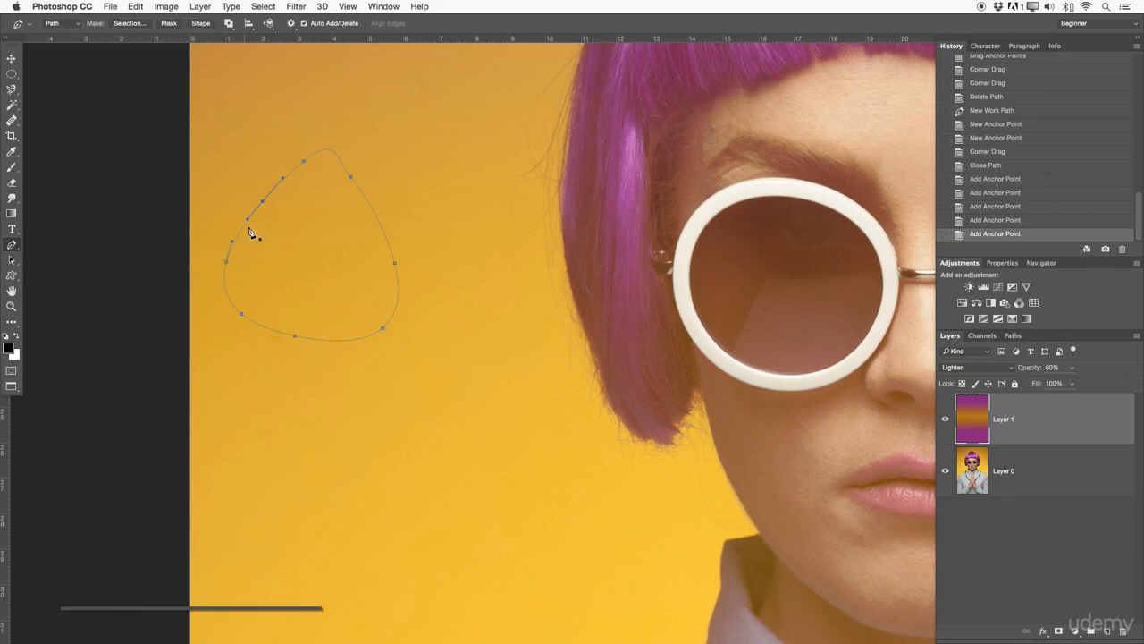
{"action": "left_click_drag", "start_coordinate": [247, 217], "coordinate": [257, 177]}
{"action": "left_click_drag", "start_coordinate": [234, 244], "coordinate": [215, 266]}
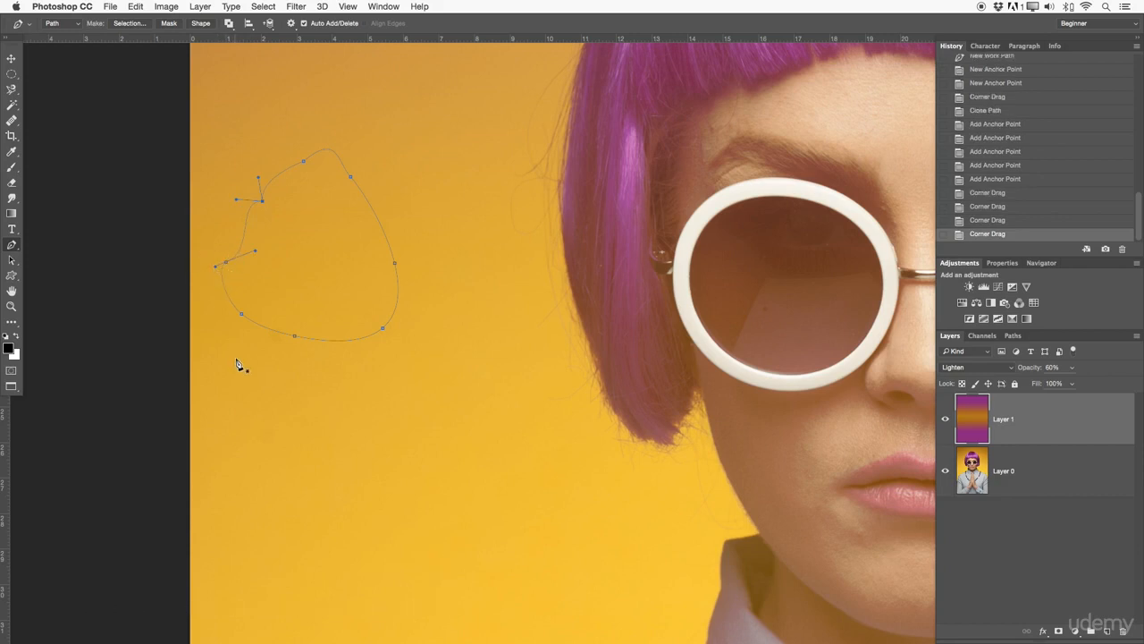
Step: Remove the practice path on the yellow background by deleting all its anchor points one after another with the Pen tool
{"action": "left_click", "coordinate": [242, 315]}
{"action": "key", "text": "super+z"}
{"action": "left_click", "coordinate": [242, 319]}
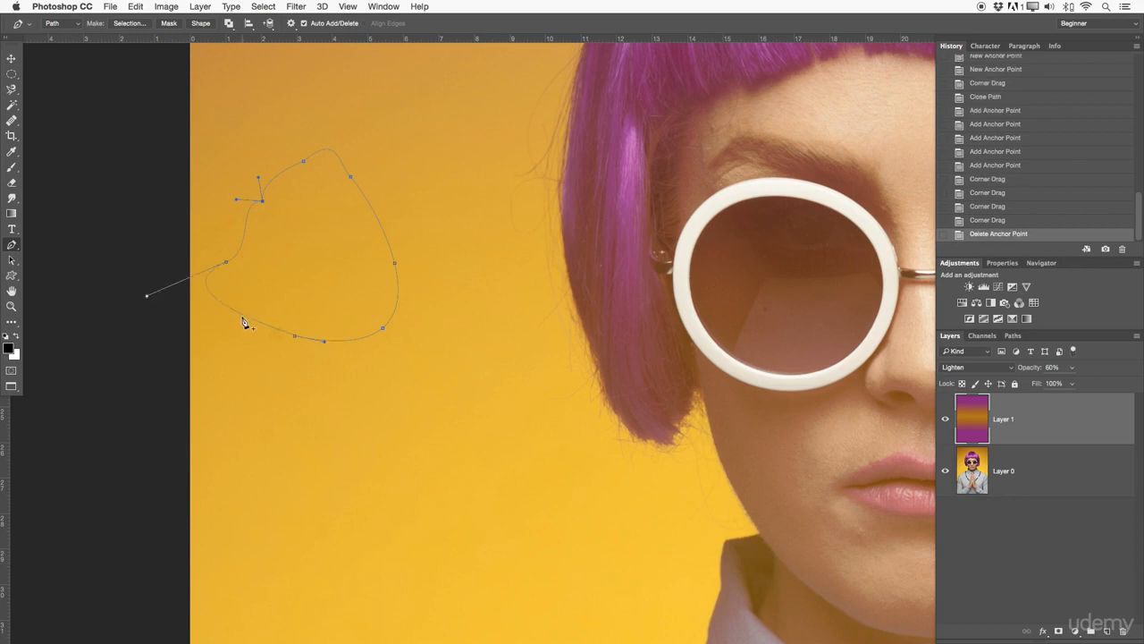
{"action": "left_click", "coordinate": [324, 340]}
{"action": "left_click", "coordinate": [383, 331]}
{"action": "left_click", "coordinate": [226, 265]}
{"action": "left_click", "coordinate": [261, 198]}
{"action": "left_click", "coordinate": [305, 168]}
{"action": "left_click", "coordinate": [358, 183]}
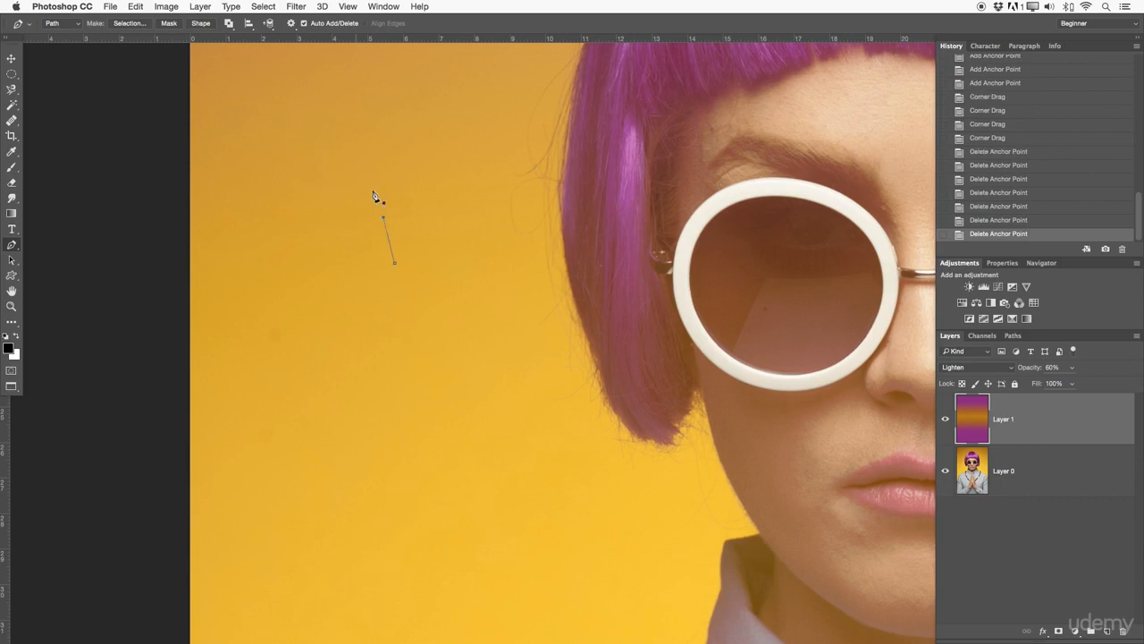
{"action": "left_click", "coordinate": [394, 264]}
Step: Set the Pen tool to draw in Shape mode instead of Path mode
{"action": "right_click", "coordinate": [15, 243]}
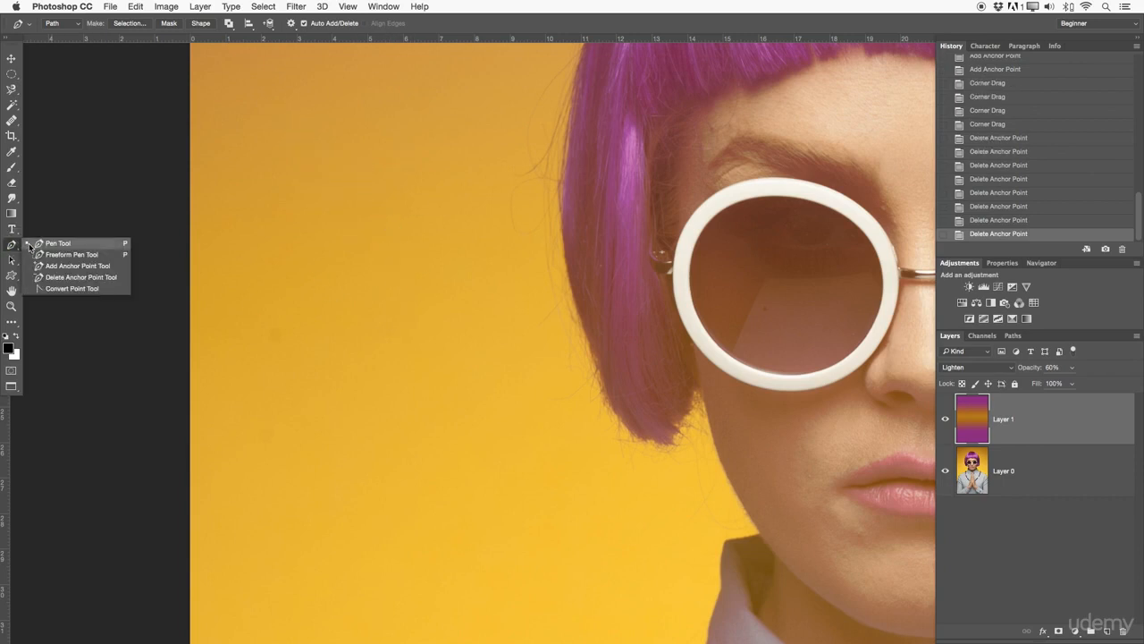
{"action": "left_click", "coordinate": [32, 245]}
{"action": "left_click_drag", "start_coordinate": [609, 185], "coordinate": [479, 447]}
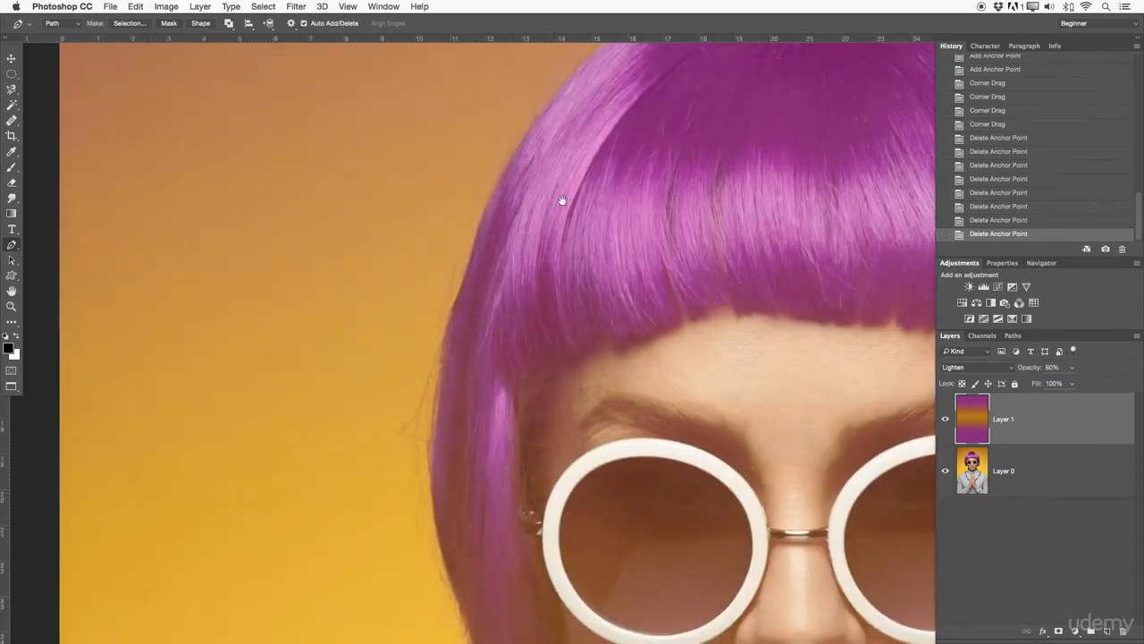
{"action": "left_click_drag", "start_coordinate": [573, 188], "coordinate": [503, 249]}
{"action": "key", "text": "z"}
{"action": "left_click_drag", "start_coordinate": [618, 220], "coordinate": [550, 362]}
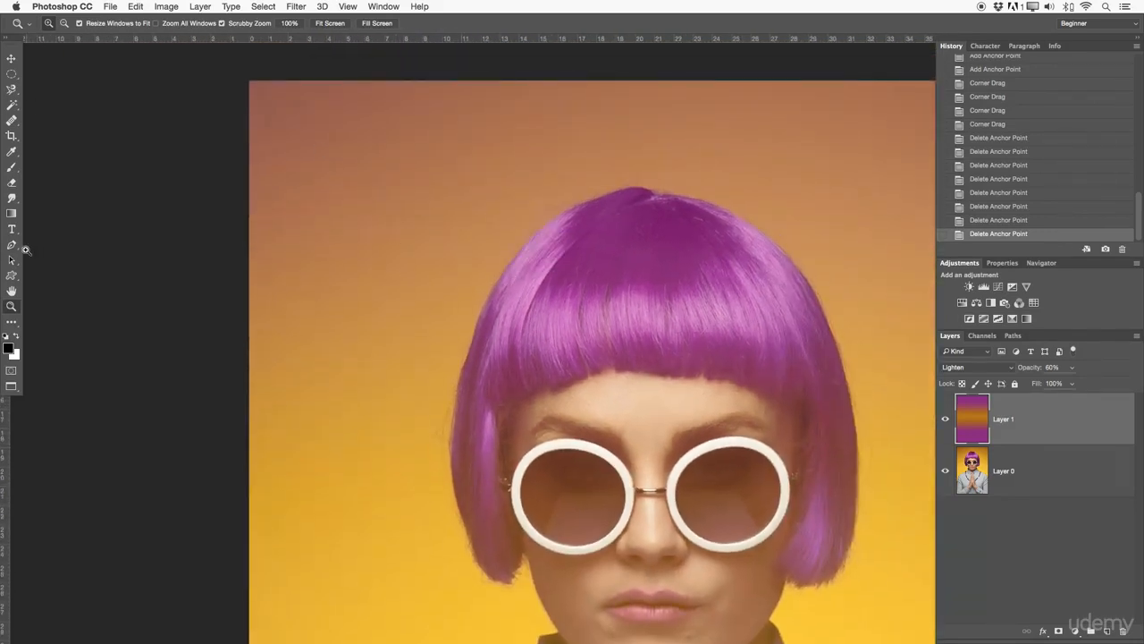
{"action": "left_click_drag", "start_coordinate": [11, 244], "coordinate": [49, 248]}
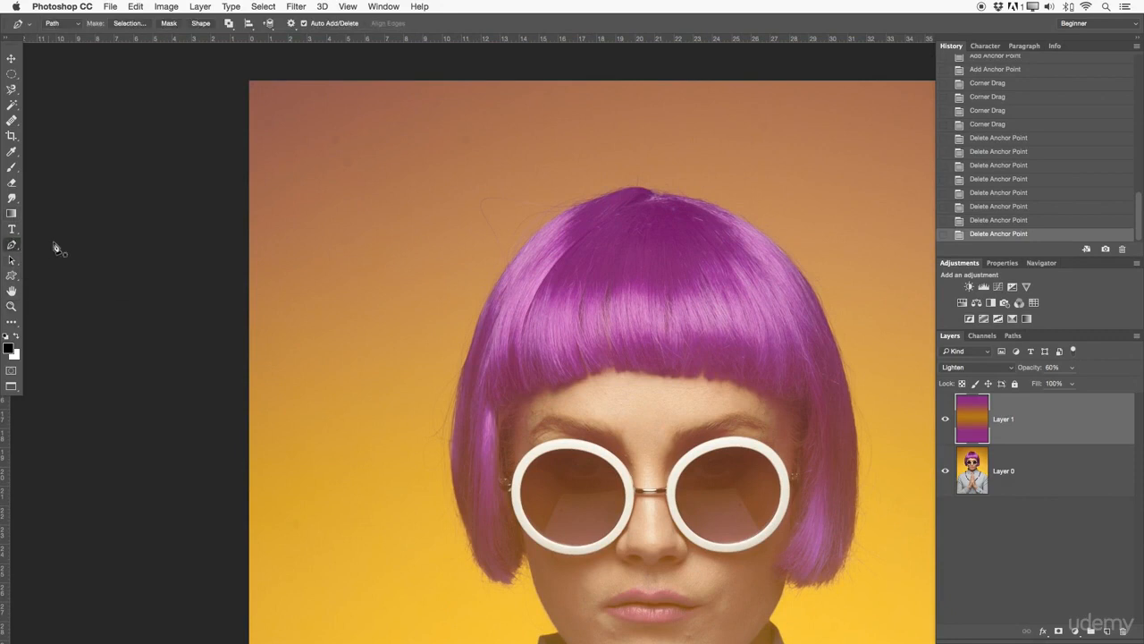
{"action": "left_click", "coordinate": [76, 24]}
{"action": "left_click", "coordinate": [72, 12]}
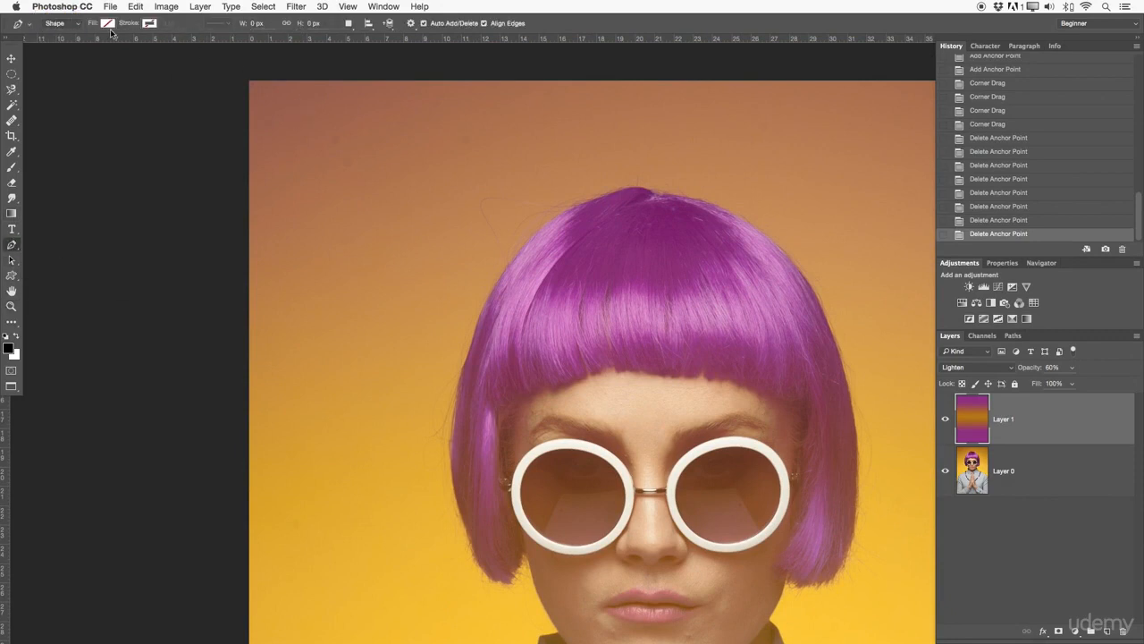
Step: Trace the outer edge of the left white sunglass frame as a closed shape of four anchor points with the Pen tool
{"action": "left_click_drag", "start_coordinate": [647, 464], "coordinate": [619, 203]}
{"action": "key", "text": "z"}
{"action": "key", "text": "p"}
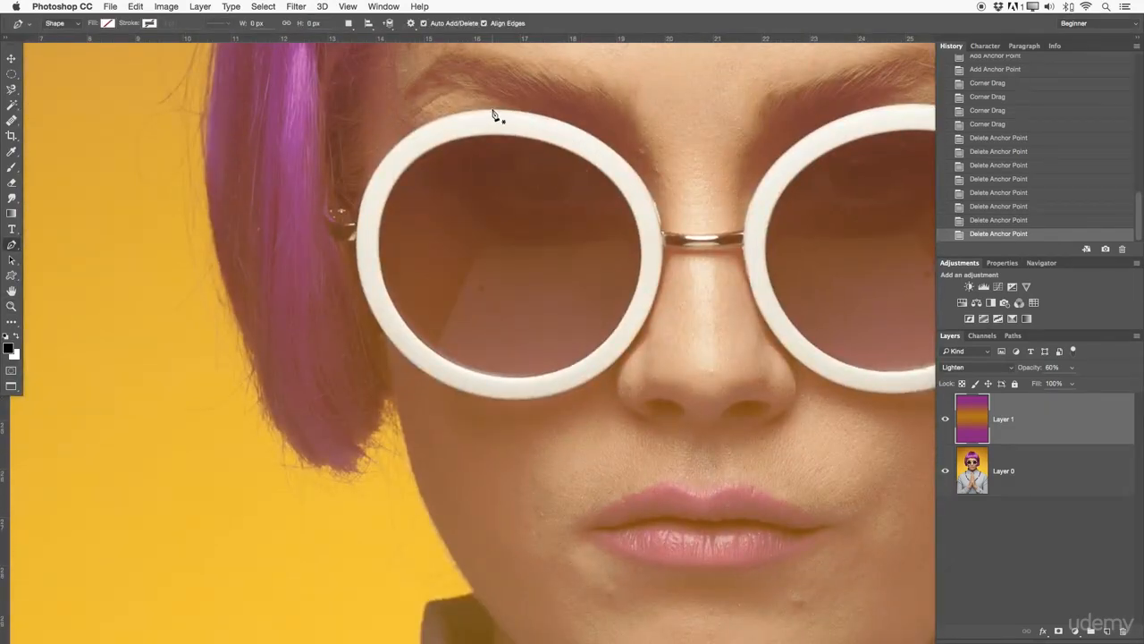
{"action": "left_click", "coordinate": [492, 111]}
{"action": "left_click_drag", "start_coordinate": [356, 231], "coordinate": [341, 357]}
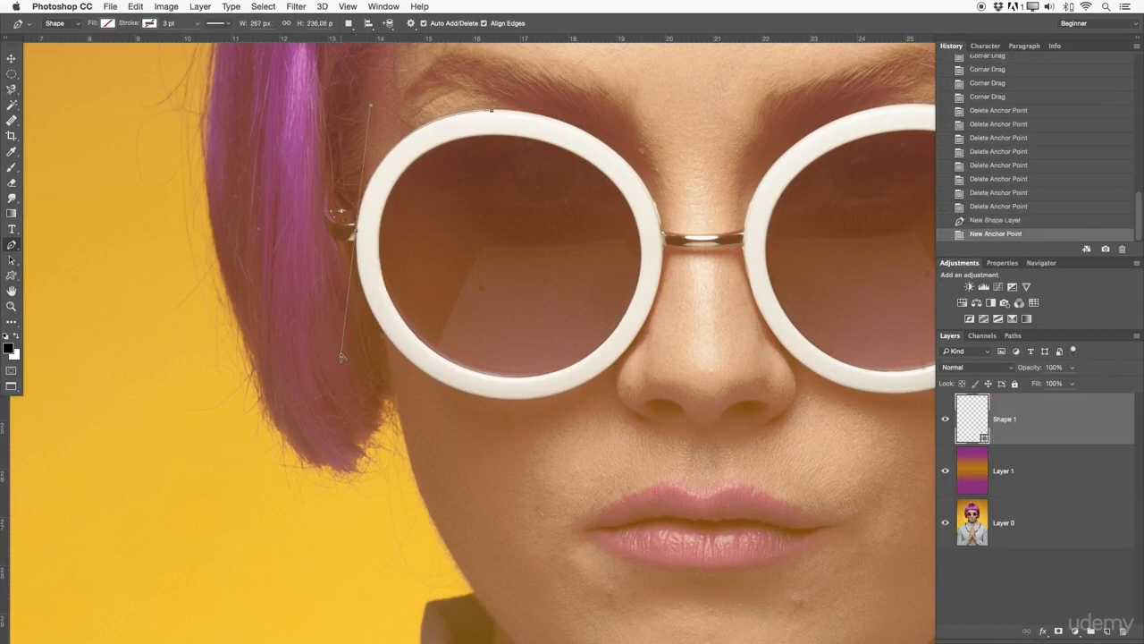
{"action": "left_click", "coordinate": [353, 232], "text": "alt"}
{"action": "left_click_drag", "start_coordinate": [445, 385], "coordinate": [535, 422]}
{"action": "left_click", "coordinate": [463, 394], "text": "alt"}
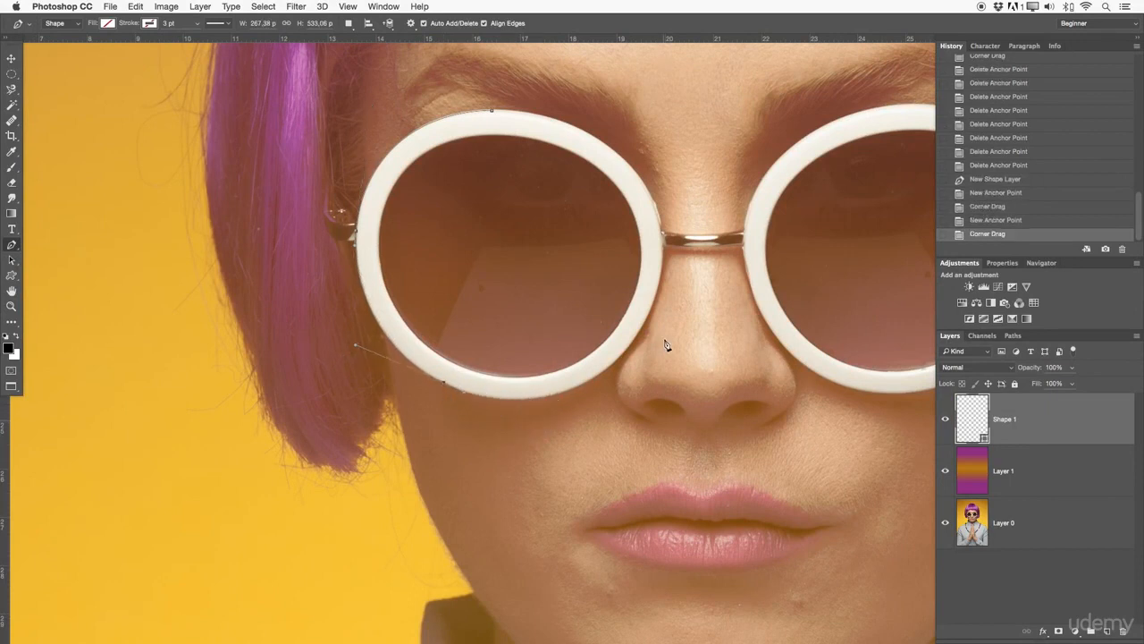
{"action": "left_click_drag", "start_coordinate": [657, 306], "coordinate": [715, 162]}
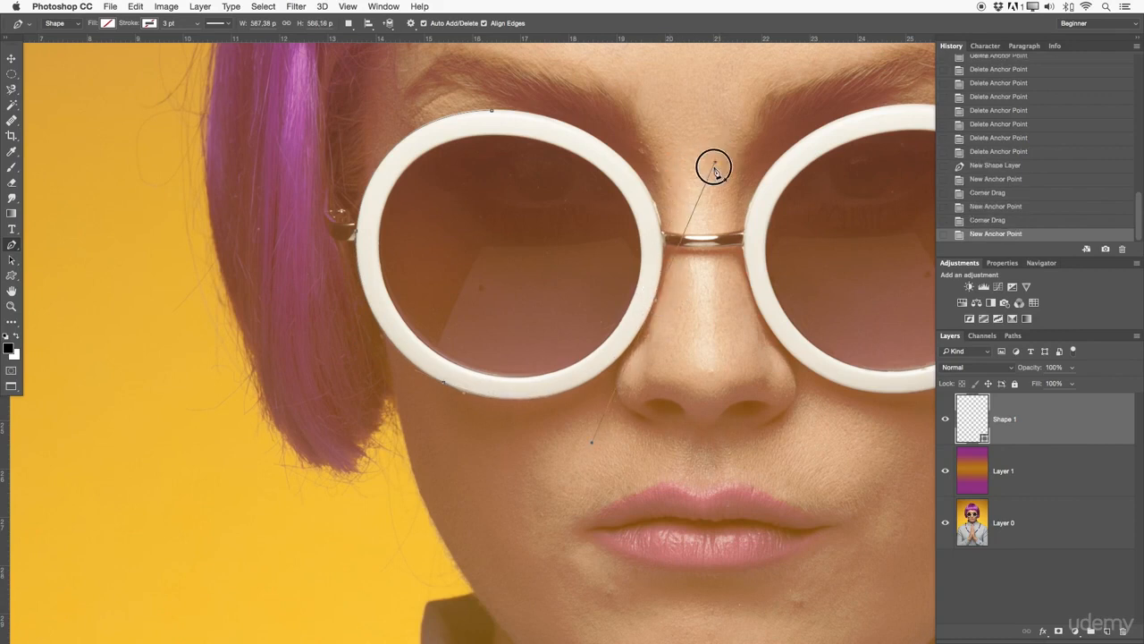
{"action": "left_click", "coordinate": [671, 261], "text": "alt"}
{"action": "left_click_drag", "start_coordinate": [484, 108], "coordinate": [303, 100]}
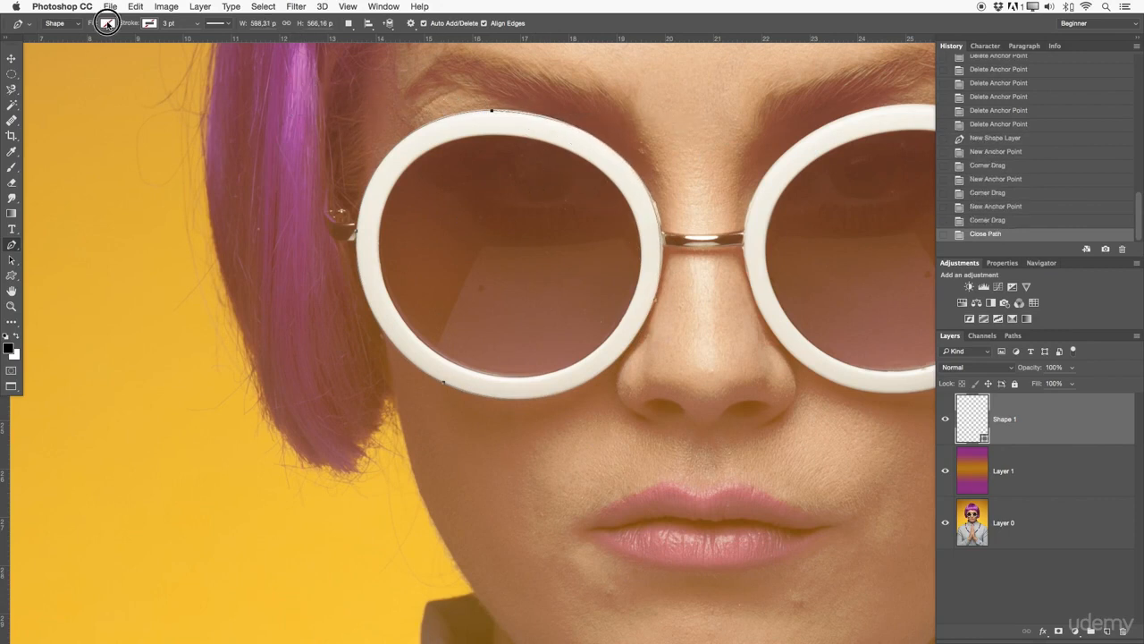
Step: Give the lens shape a solid red fill from the colour swatches
{"action": "left_click", "coordinate": [108, 23]}
{"action": "left_click", "coordinate": [80, 46]}
{"action": "left_click", "coordinate": [59, 46]}
{"action": "left_click", "coordinate": [79, 48]}
{"action": "left_click", "coordinate": [54, 100]}
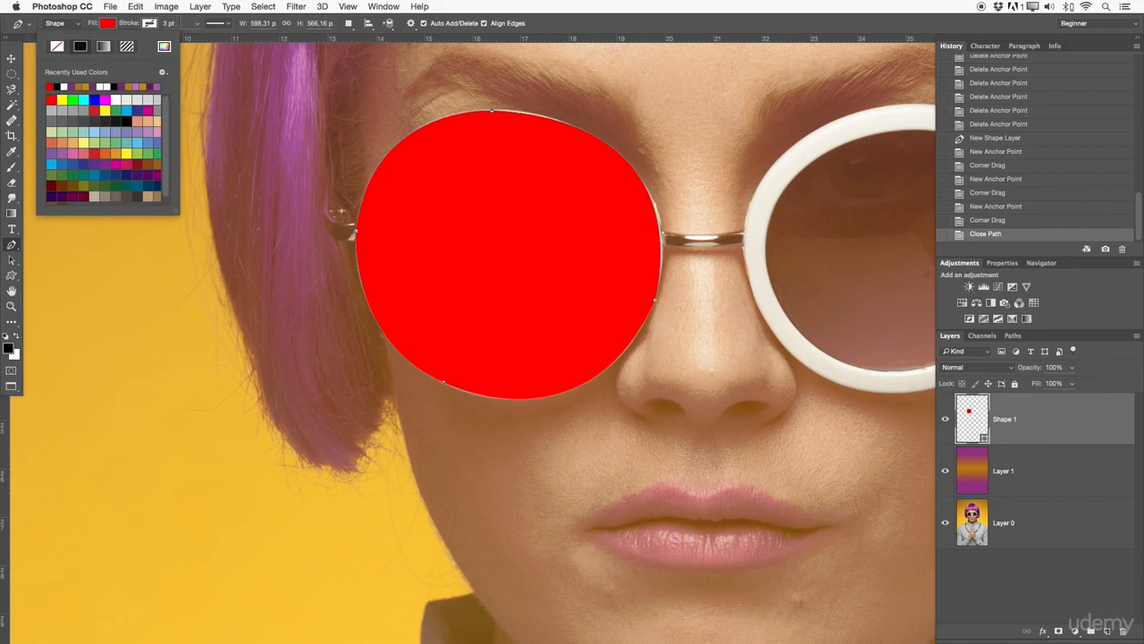
Step: Set the lens shape's stroke width to 0 pt
{"action": "left_click", "coordinate": [193, 24]}
{"action": "mouse_move", "coordinate": [191, 37]}
{"action": "left_mouse_down"}
{"action": "mouse_move", "coordinate": [200, 41]}
{"action": "mouse_move", "coordinate": [189, 42]}
{"action": "left_mouse_up"}
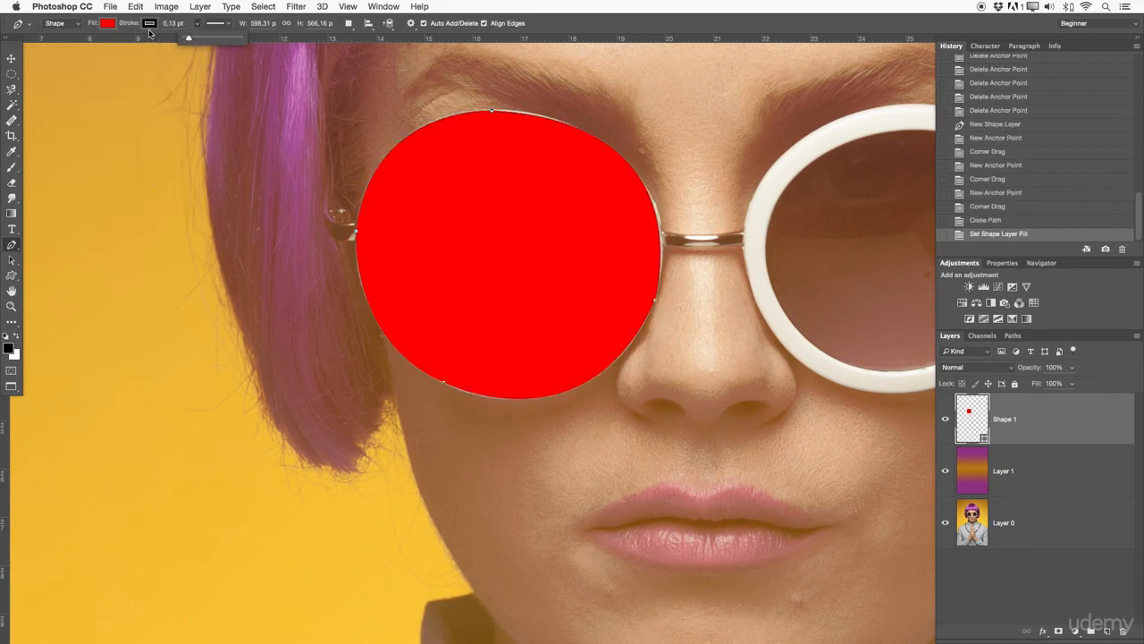
{"action": "left_click", "coordinate": [150, 24]}
{"action": "left_click", "coordinate": [182, 21]}
{"action": "type", "text": "0"}
{"action": "key", "text": "Return"}
Step: Filter the layer list to shape layers only, and clear the filter
{"action": "right_click", "coordinate": [486, 243]}
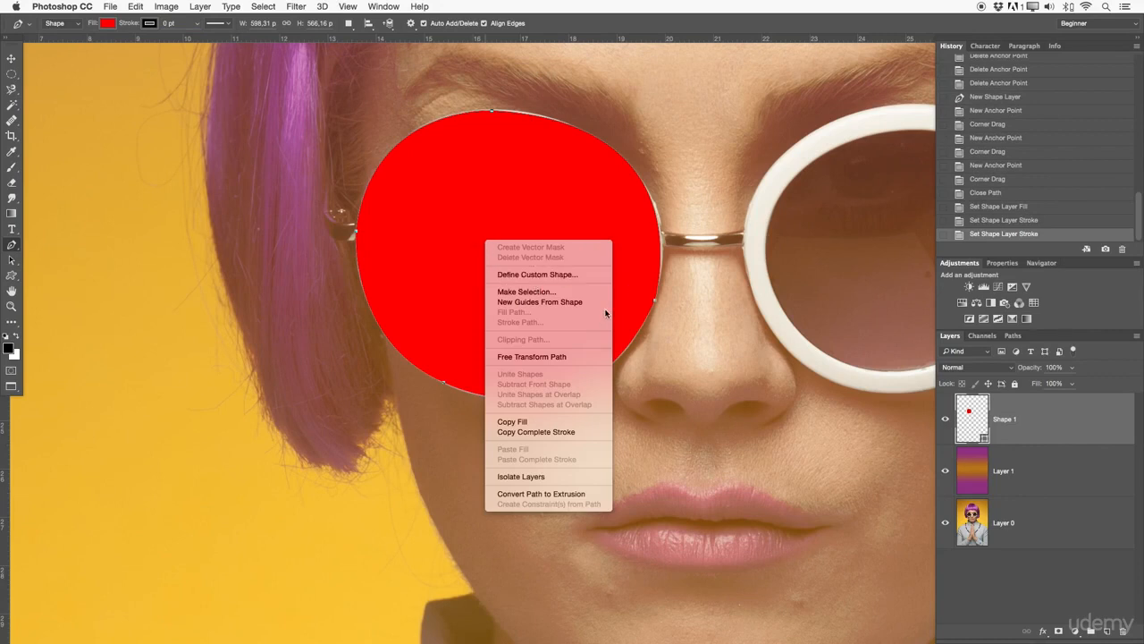
{"action": "left_click", "coordinate": [997, 429]}
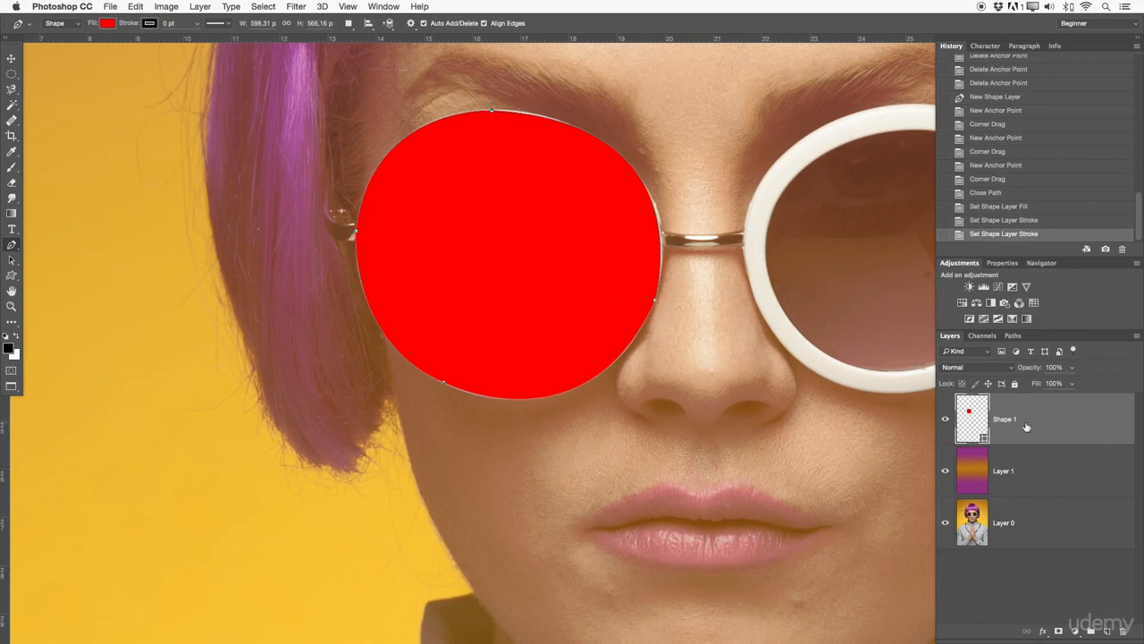
{"action": "left_click", "coordinate": [1045, 353]}
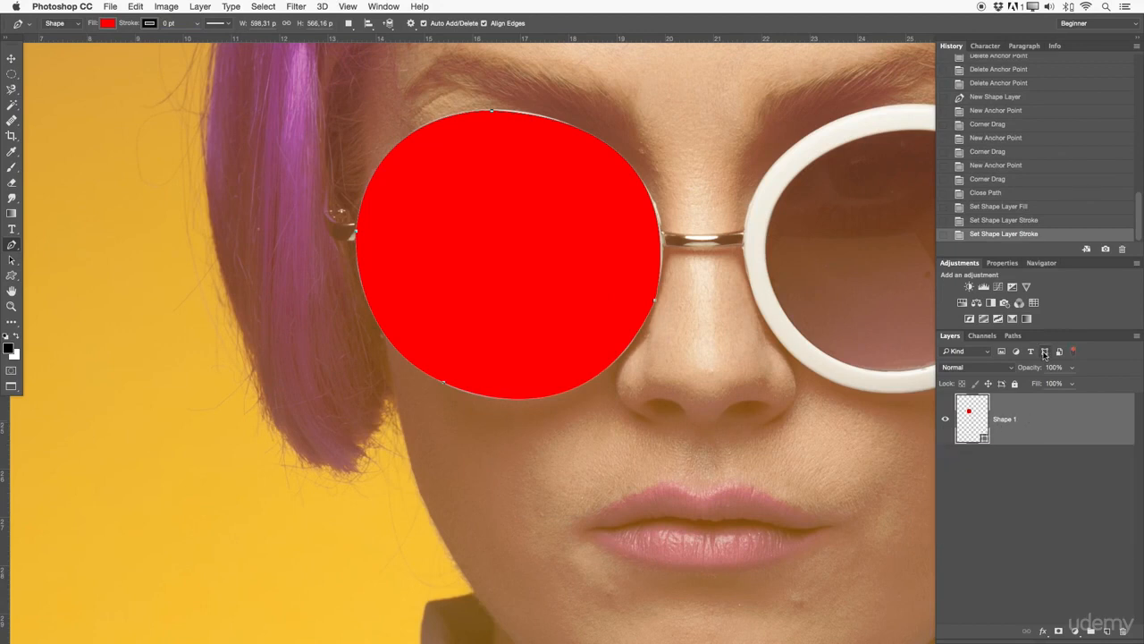
{"action": "left_click", "coordinate": [1045, 352]}
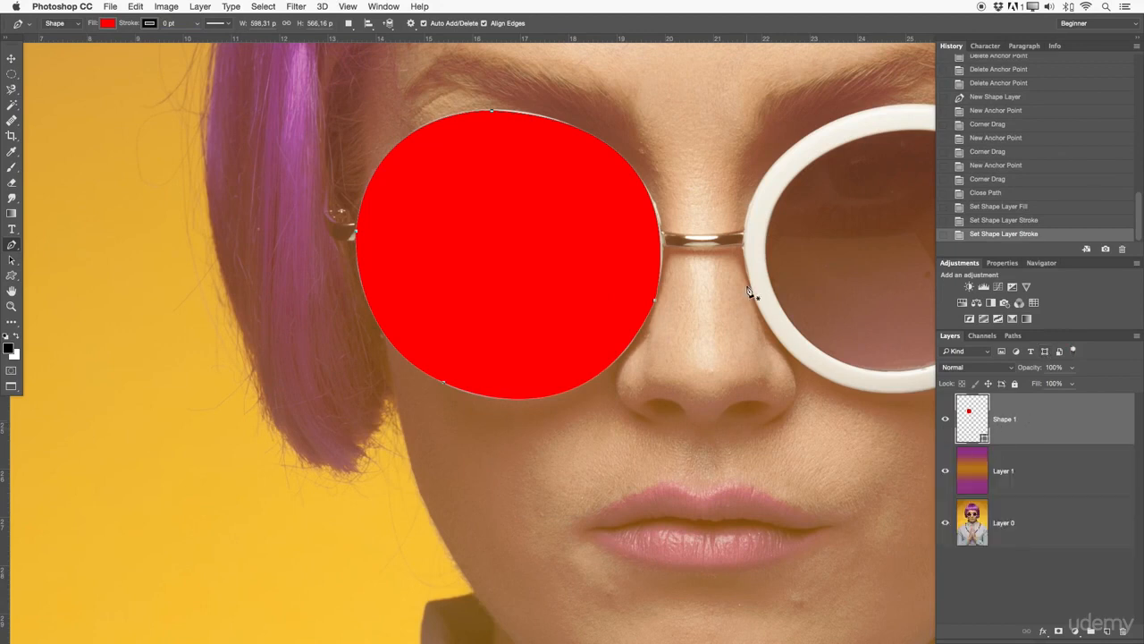
Step: Delete the red shape layer covering the left lens
{"action": "key", "text": "z"}
{"action": "left_click_drag", "start_coordinate": [654, 265], "coordinate": [460, 268]}
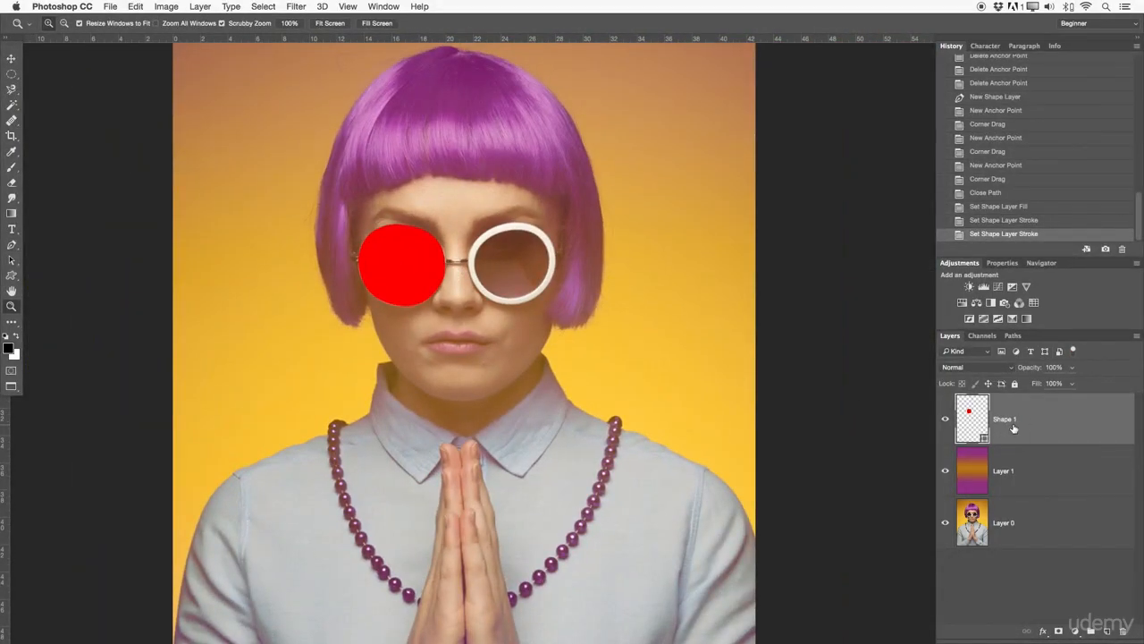
{"action": "key", "text": "Delete"}
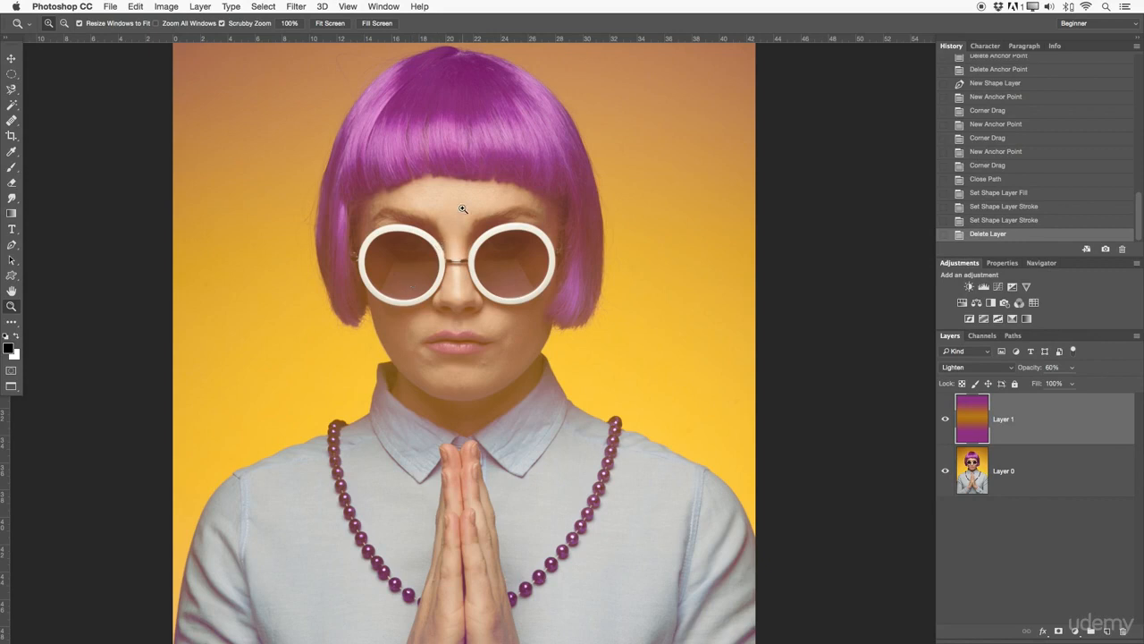
{"action": "left_click_drag", "start_coordinate": [460, 213], "coordinate": [595, 231]}
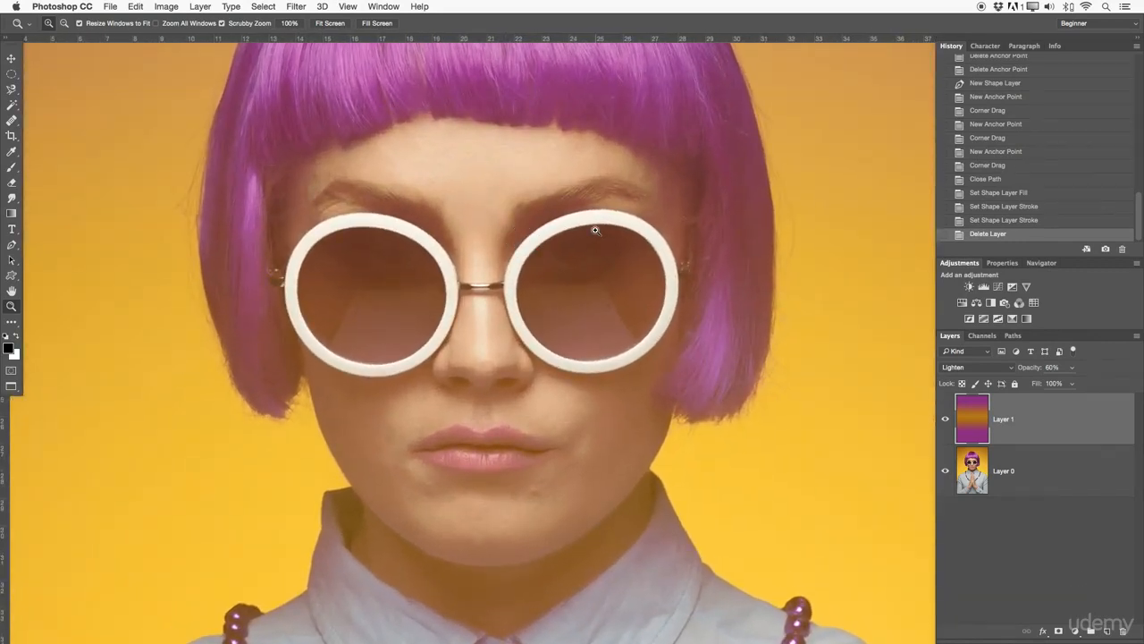